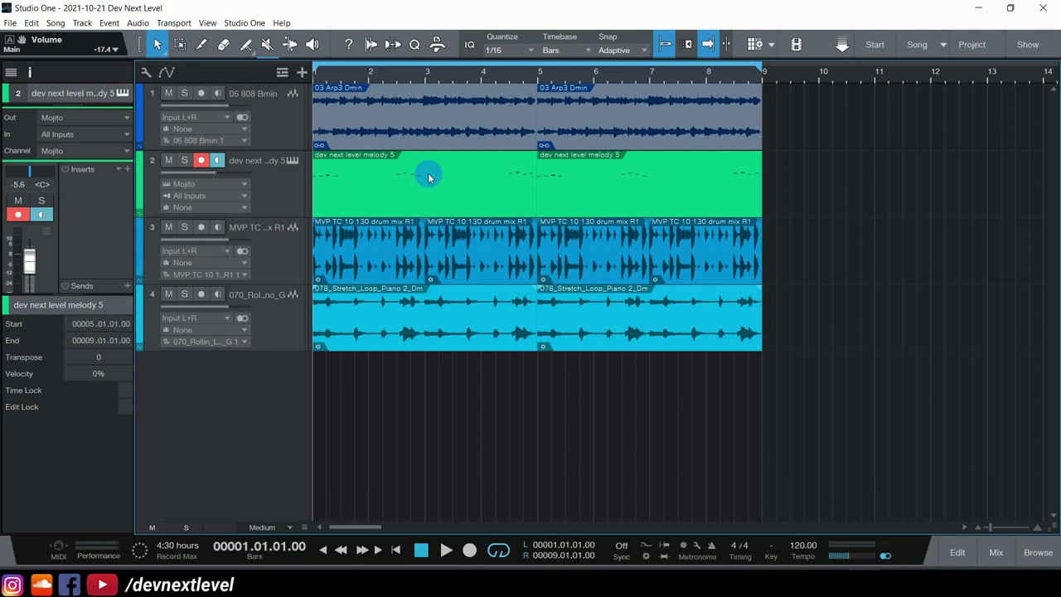
Step: Play the song from the beginning of the arrangement and stop playback in bar 5
key(space)
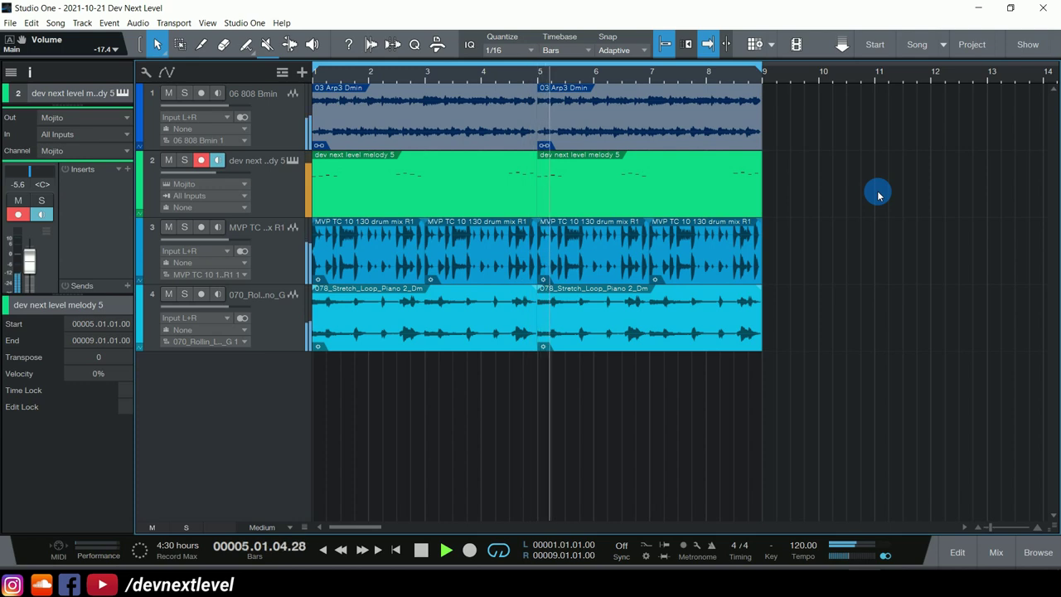
key(space)
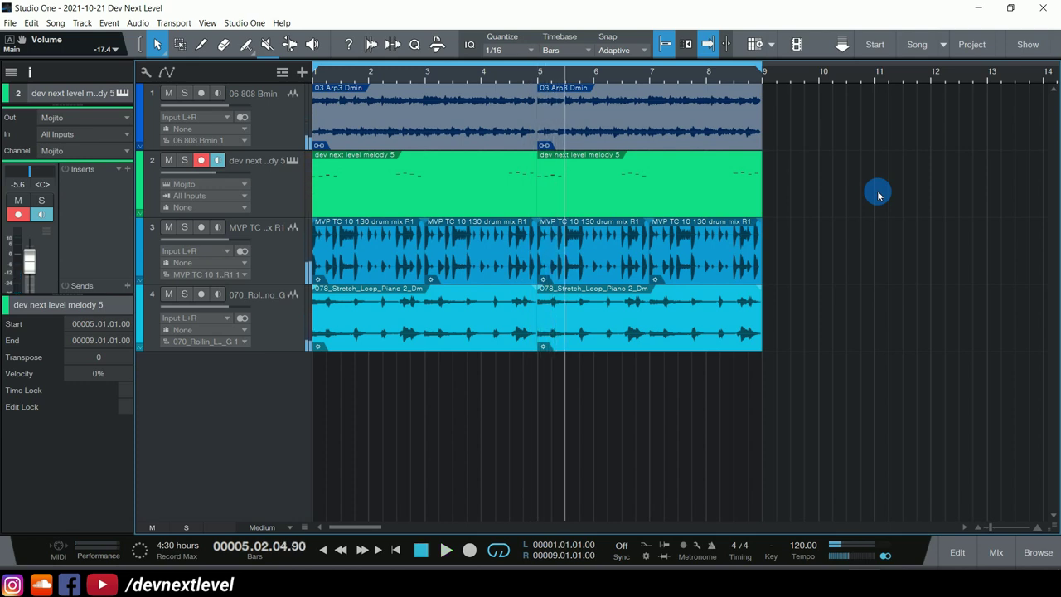
Step: Show the mixer and add an FX channel to it
click(997, 553)
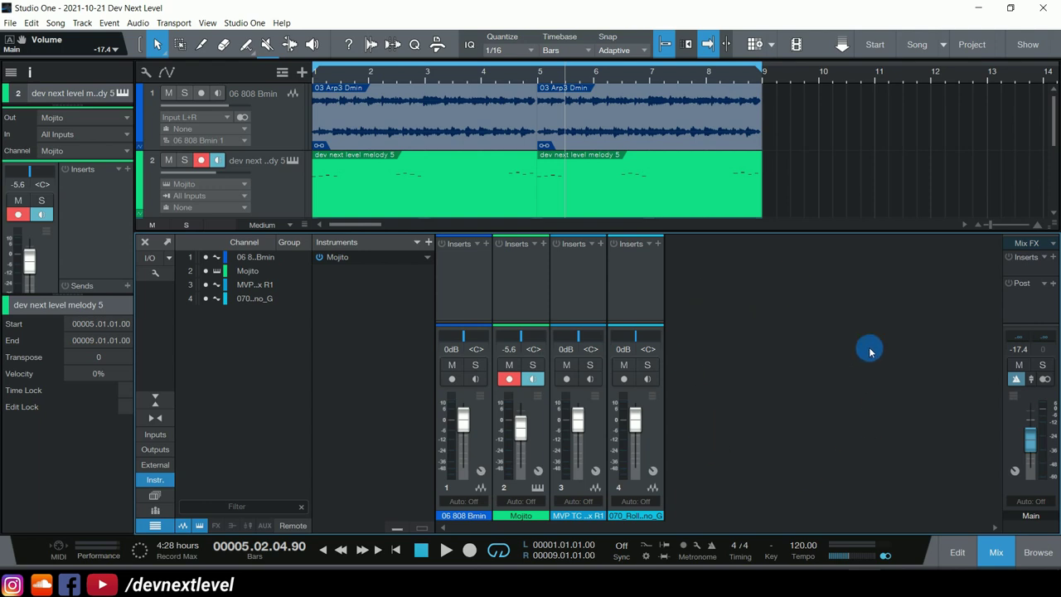
right_click(735, 313)
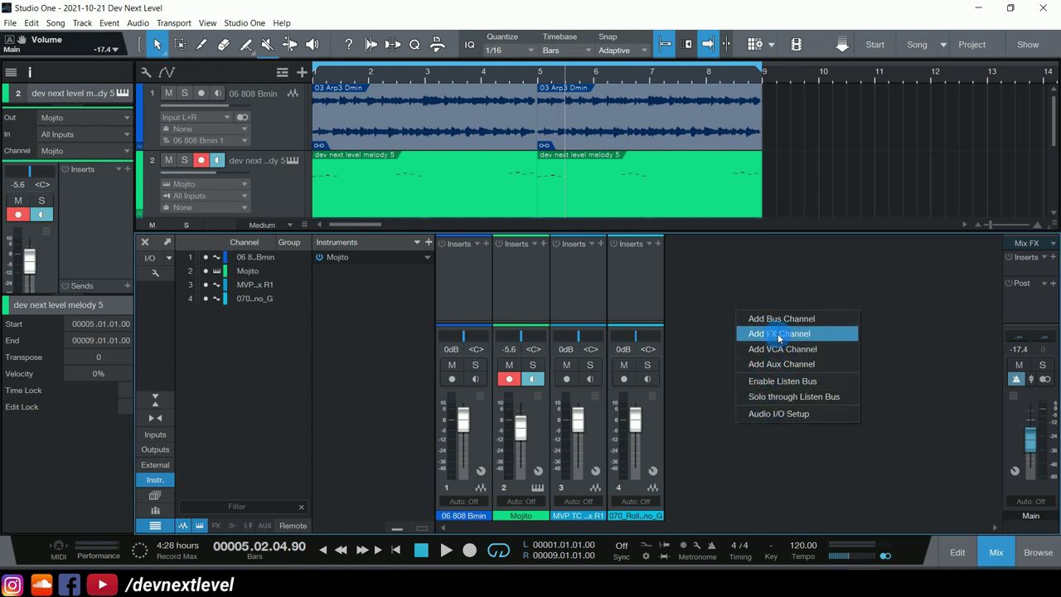
click(778, 335)
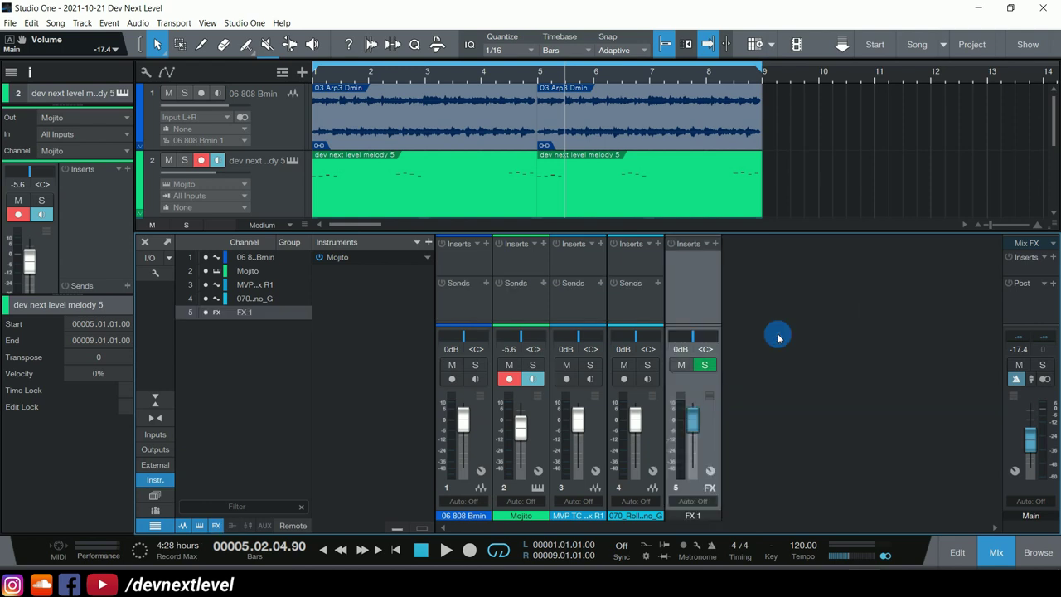
Step: Colour the new FX channel pinkish red and rename it Reverb
click(691, 515)
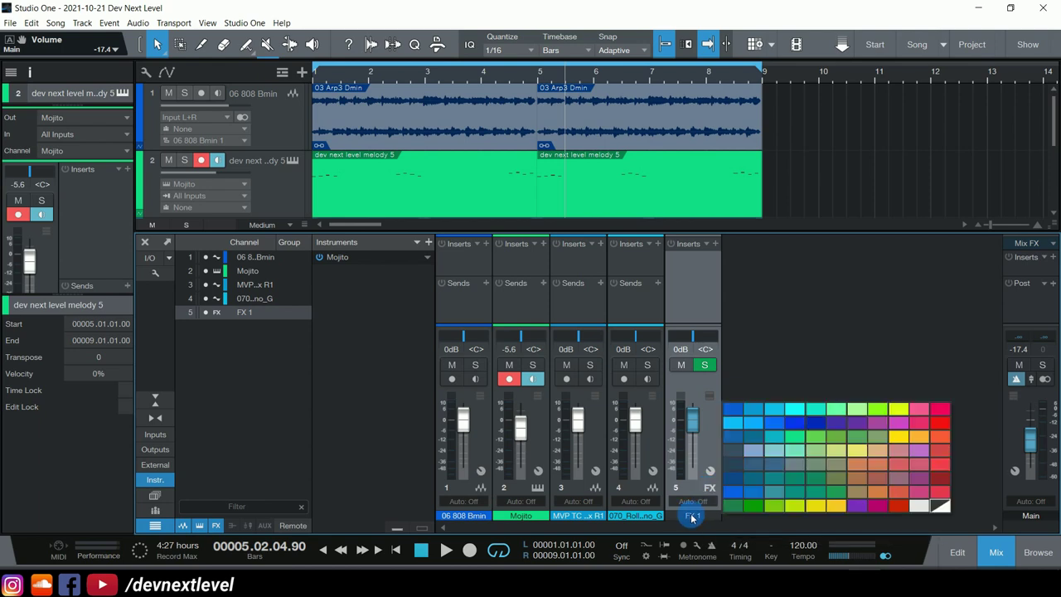
click(933, 414)
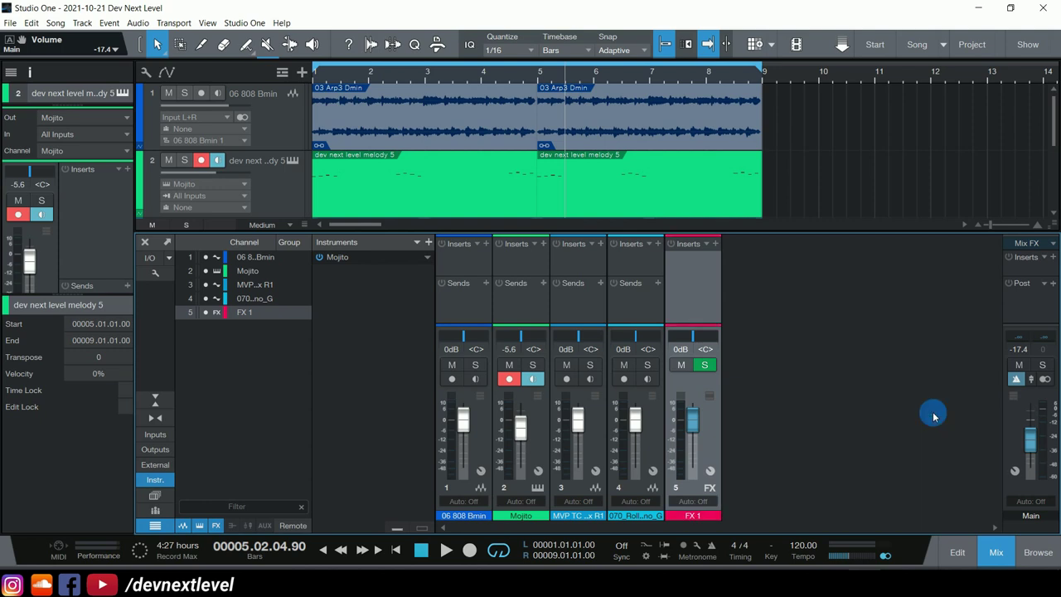
double_click(692, 515)
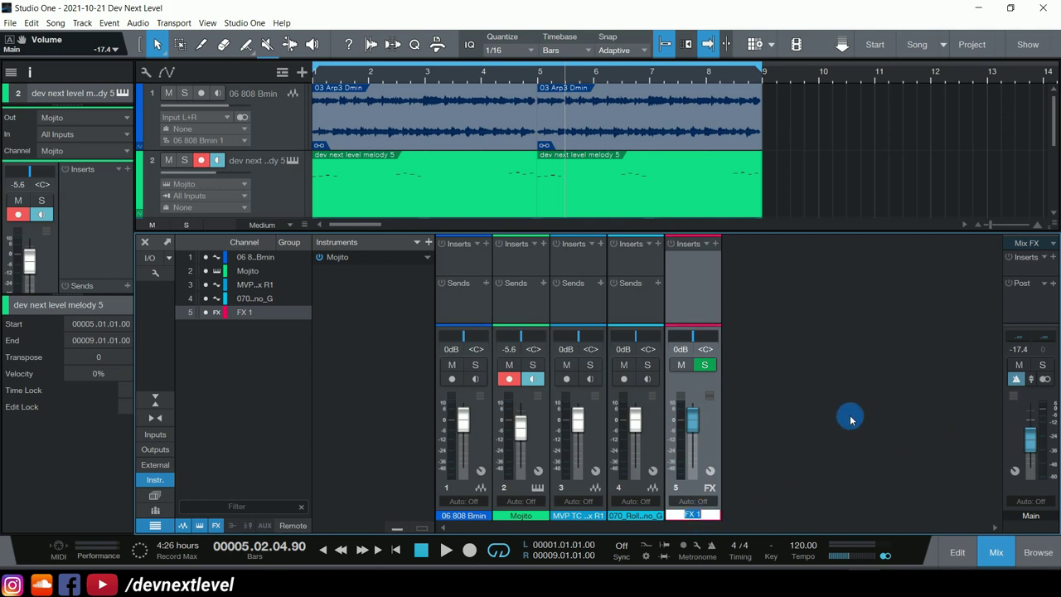
text(R)
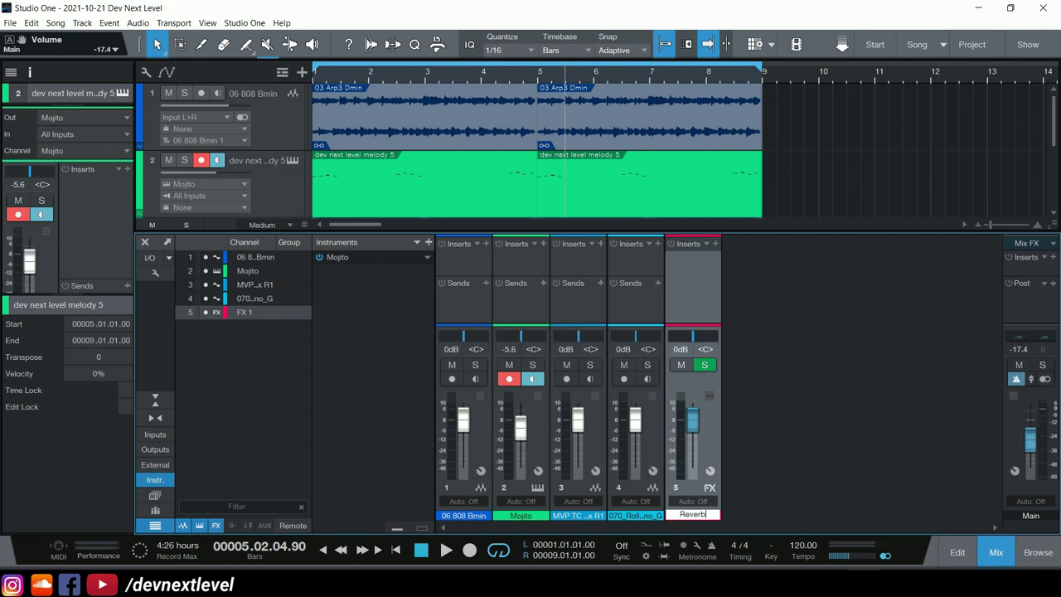
text(everb)
key(Return)
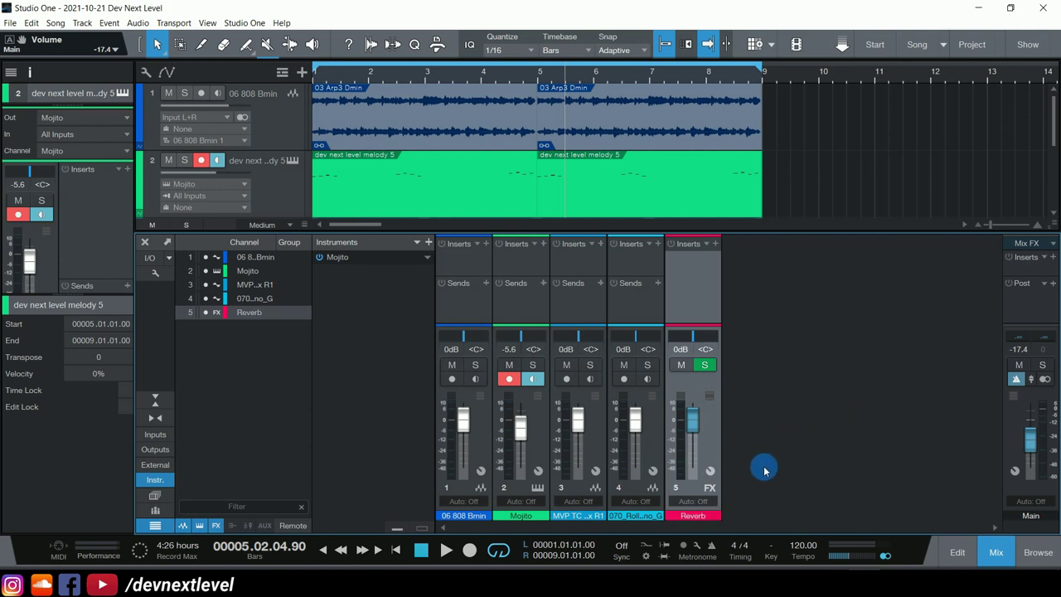
right_click(800, 285)
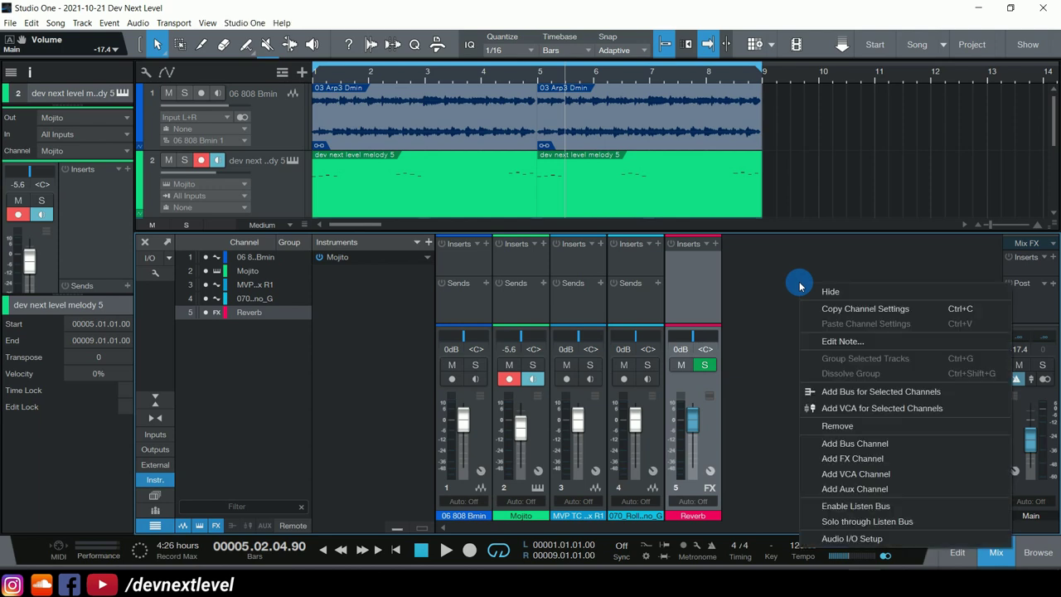
click(779, 394)
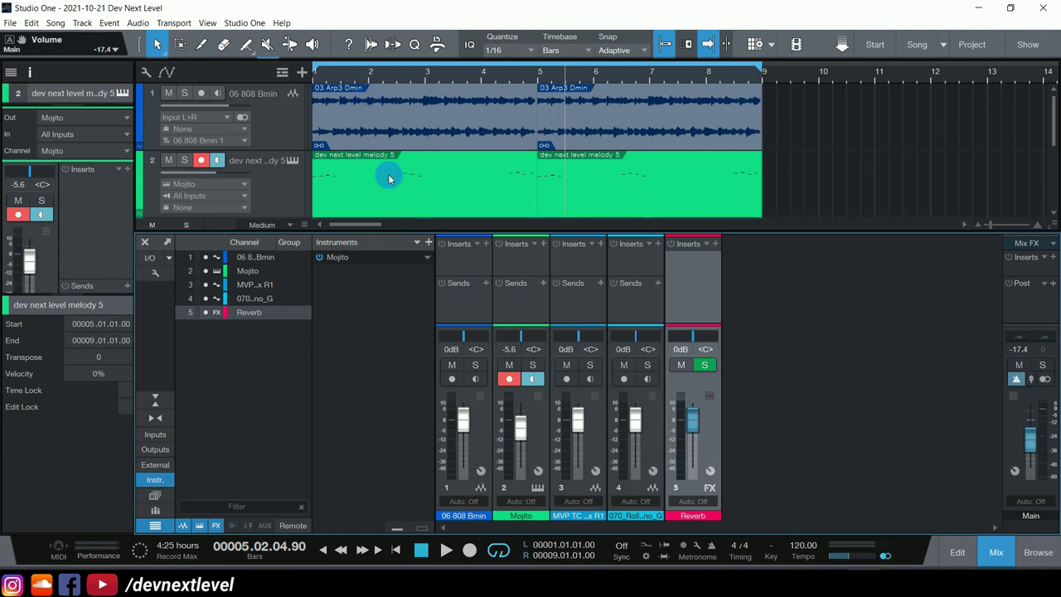
Step: Play the song from the start, solo the dev next level melody 5 track, and stop playback
key(comma)
key(space)
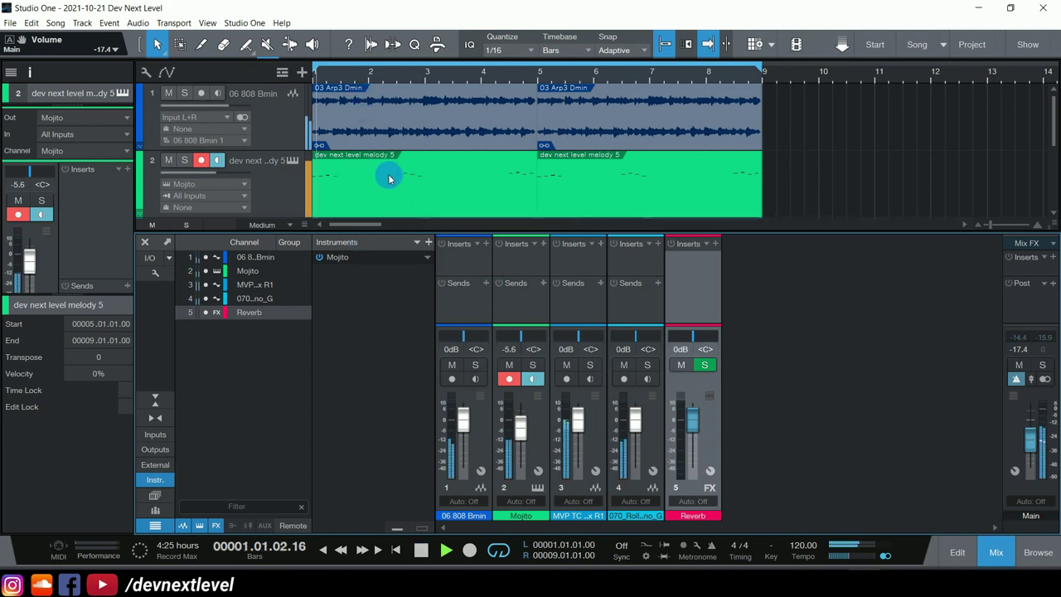
click(186, 161)
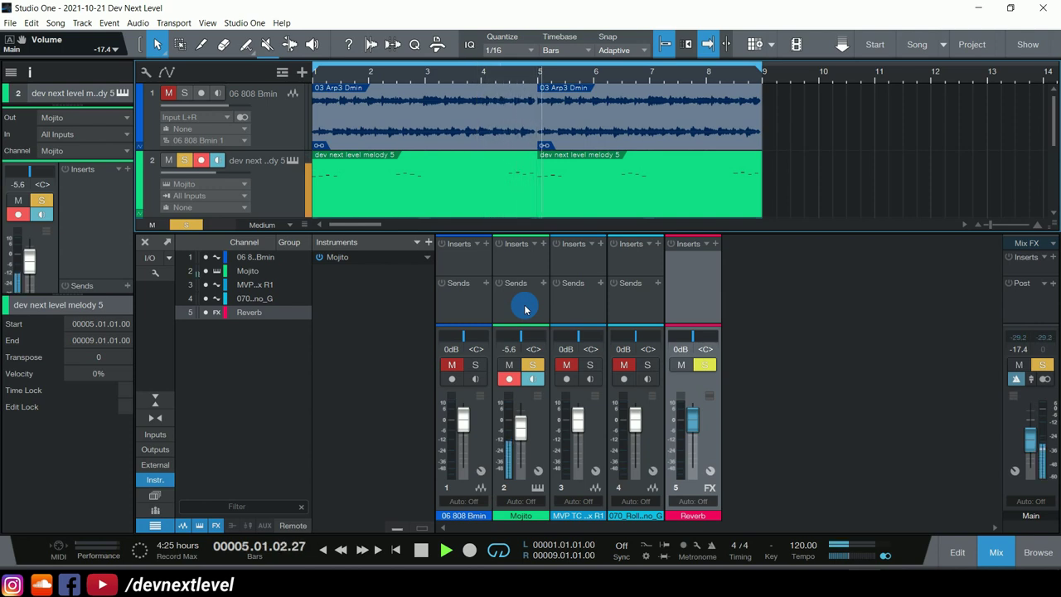
key(space)
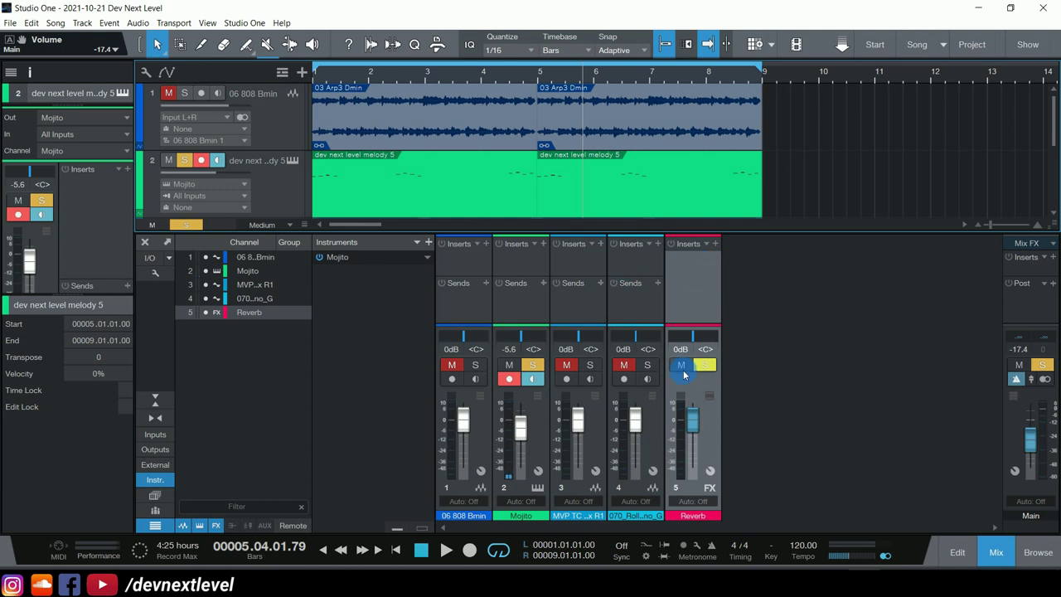
Step: Insert the PreSonus Room Reverb effect on the Reverb FX channel and close its window
click(714, 245)
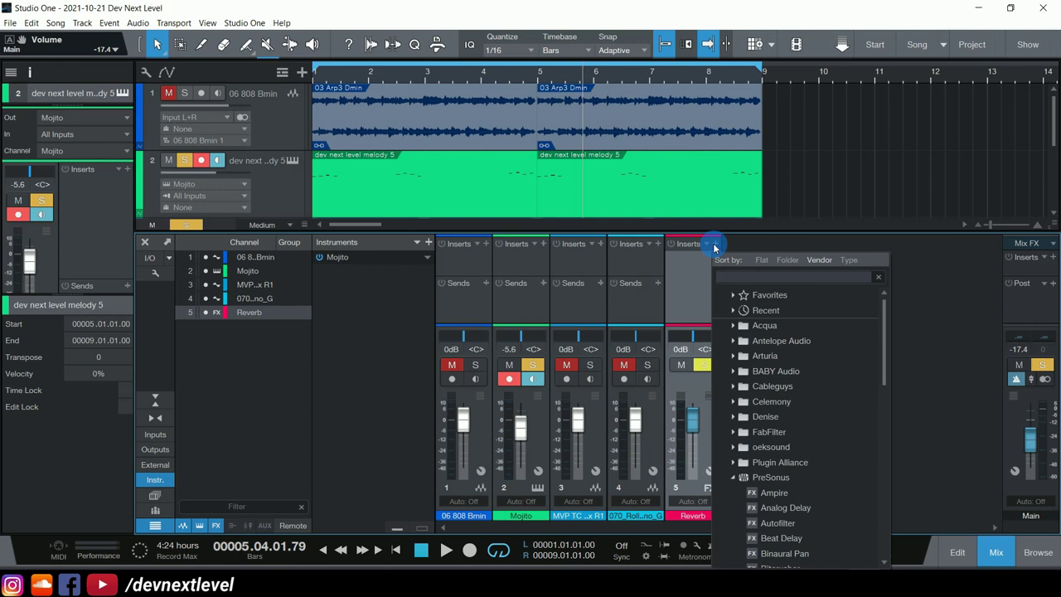
scroll(804, 389, down, 3)
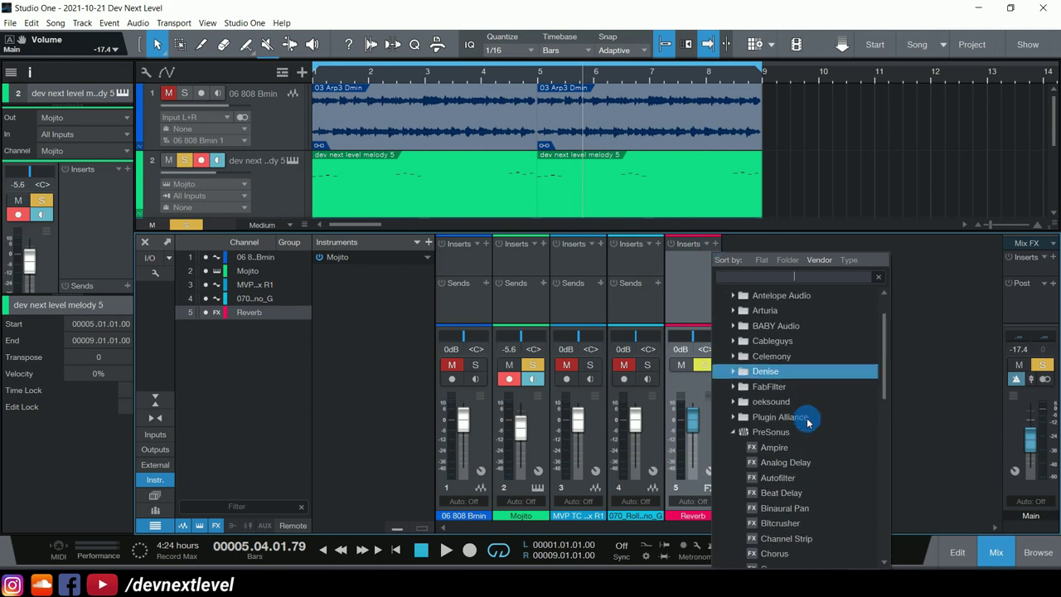
scroll(808, 422, up, 1)
scroll(817, 371, down, 3)
scroll(817, 372, down, 8)
scroll(778, 422, down, 11)
scroll(778, 422, down, 4)
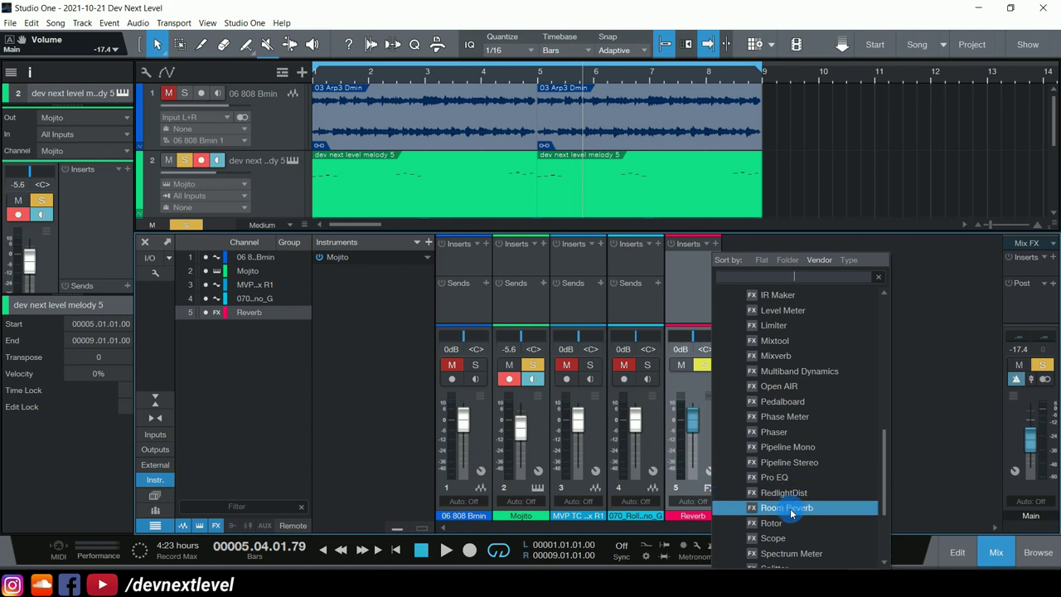
click(791, 508)
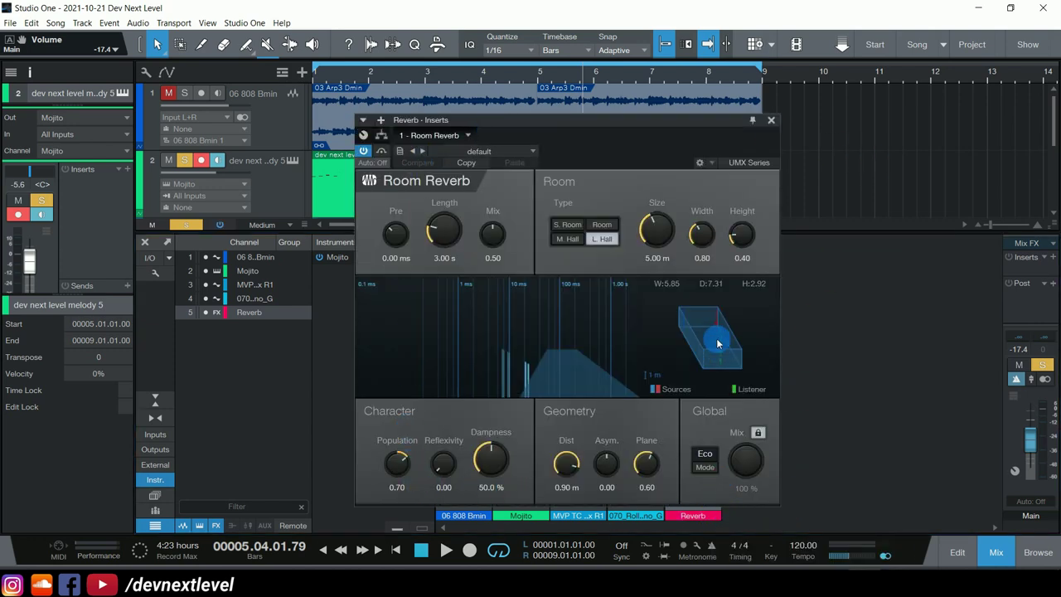
click(769, 122)
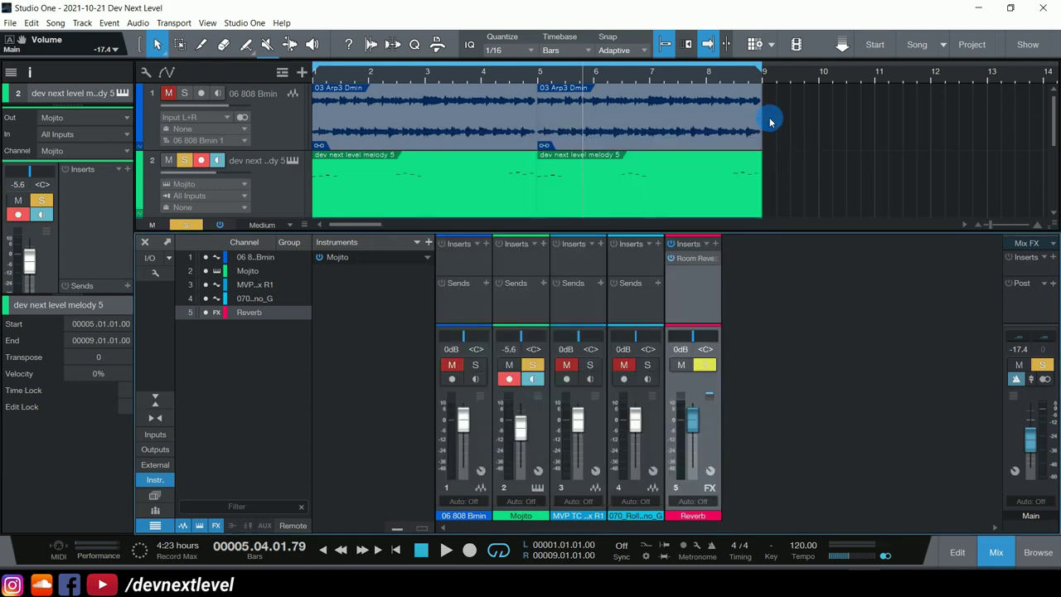
Step: Play a few beats of the soloed melody, stop, and add a send from the Mojito channel to the Reverb channel
key(space)
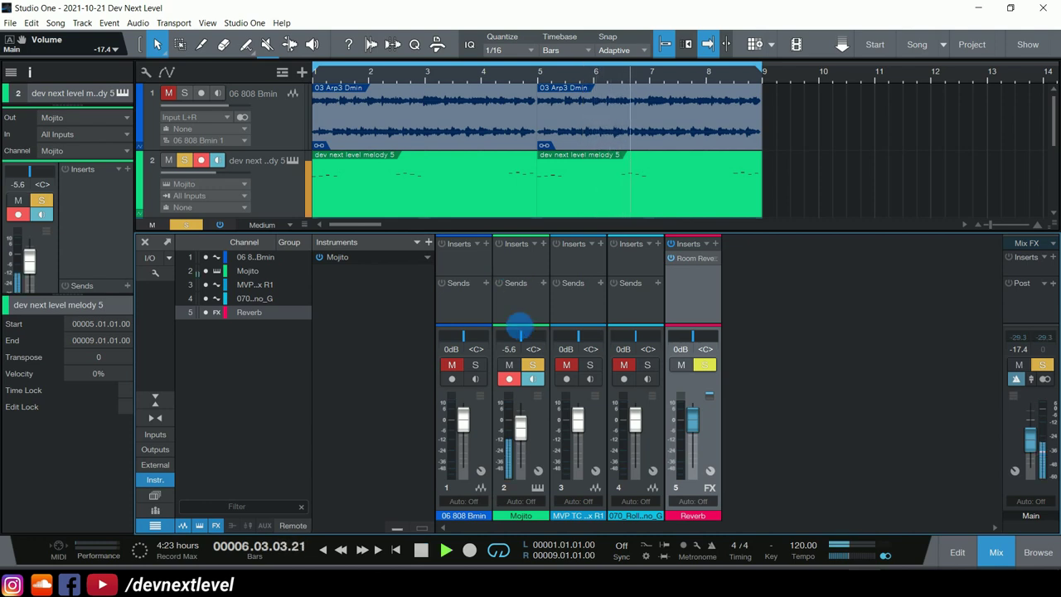
key(space)
click(517, 305)
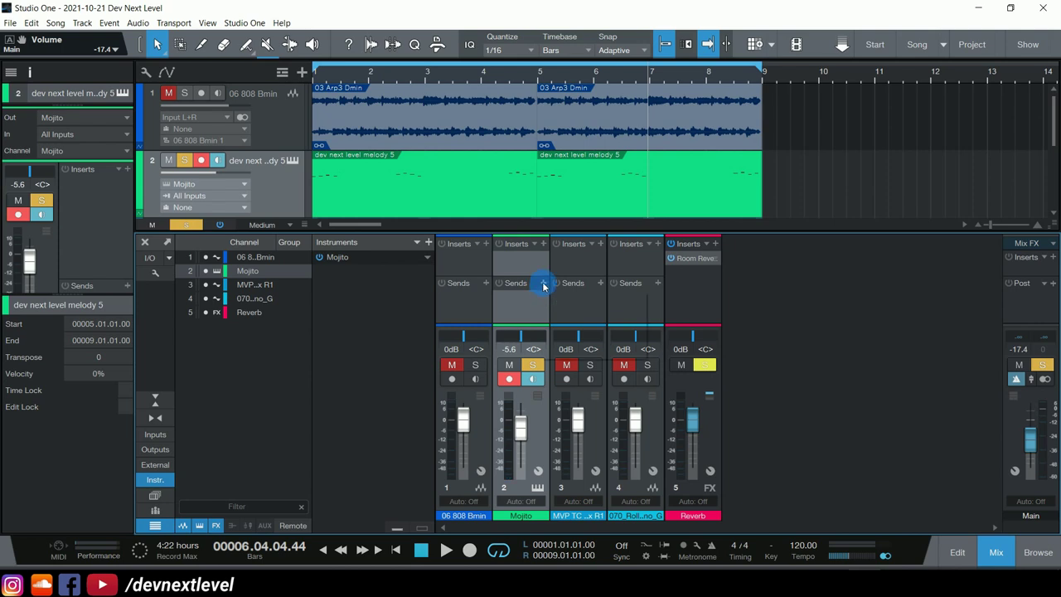
click(544, 284)
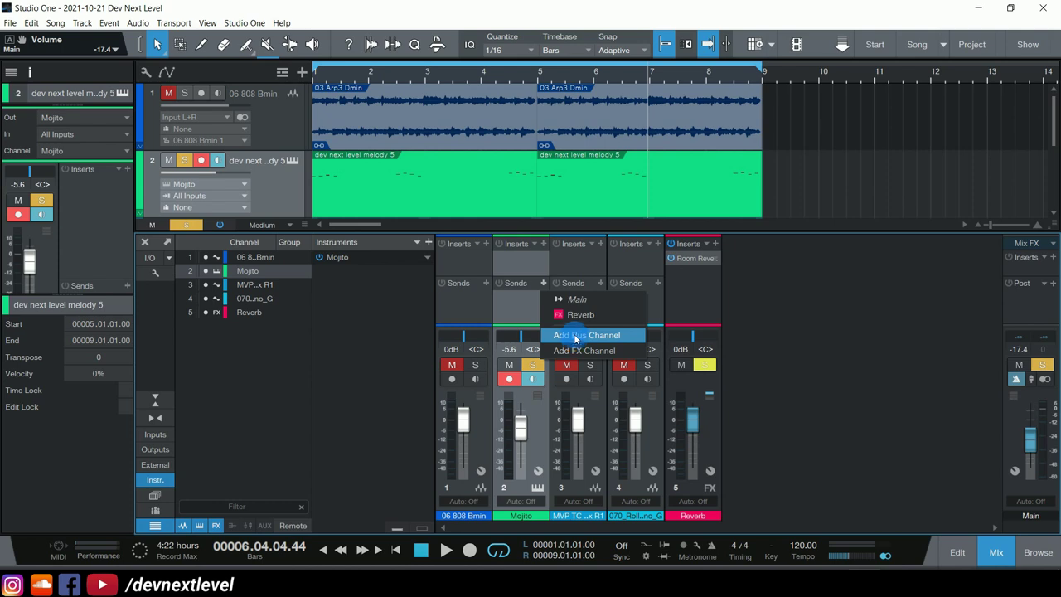
click(590, 316)
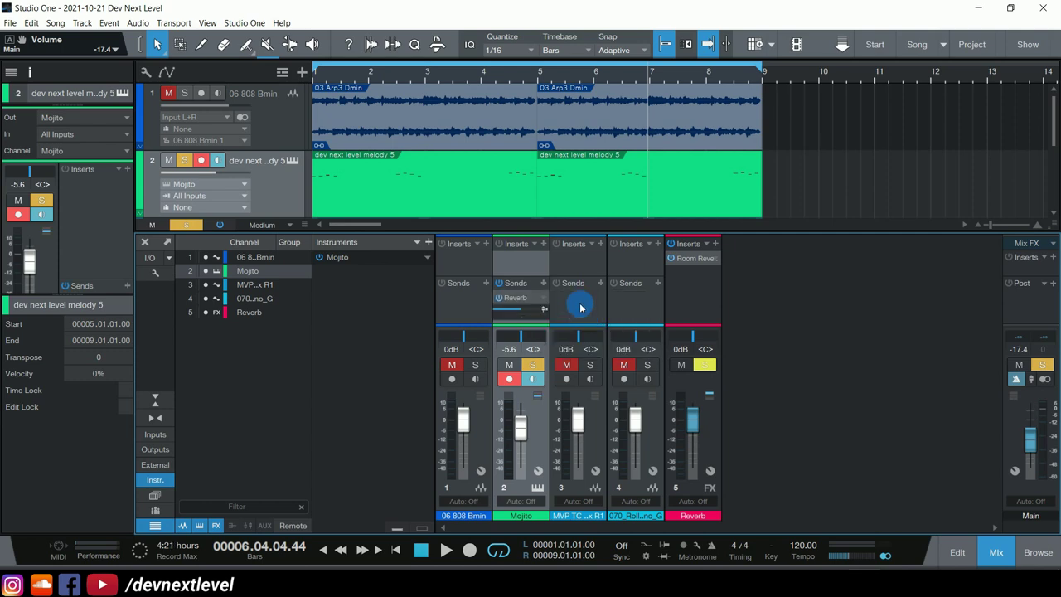
Step: Play the melody through the reverb send, comparing the full mix with the soloed track, and stop playback
key(space)
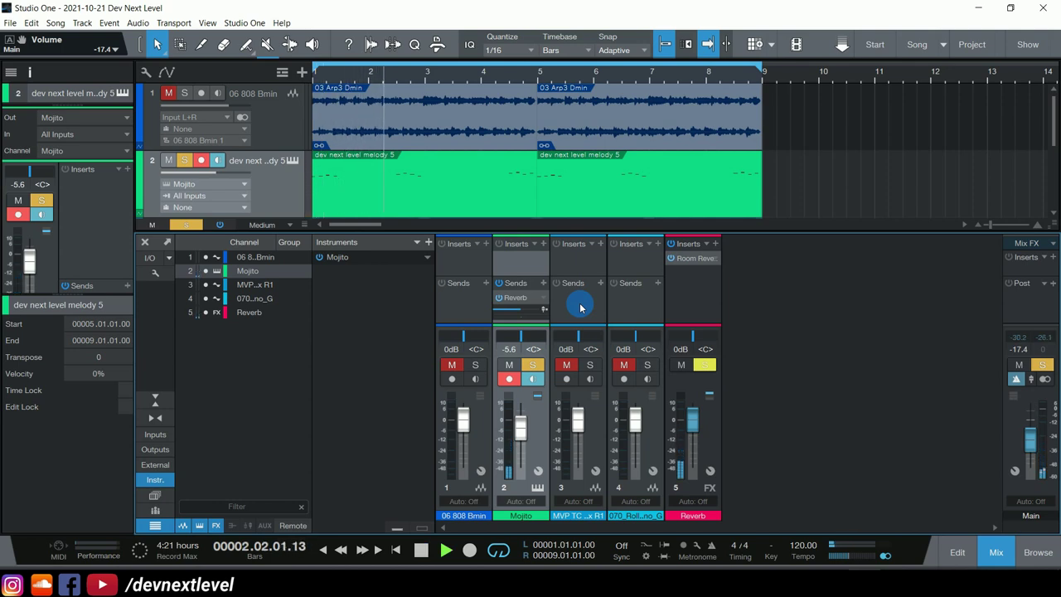
click(184, 160)
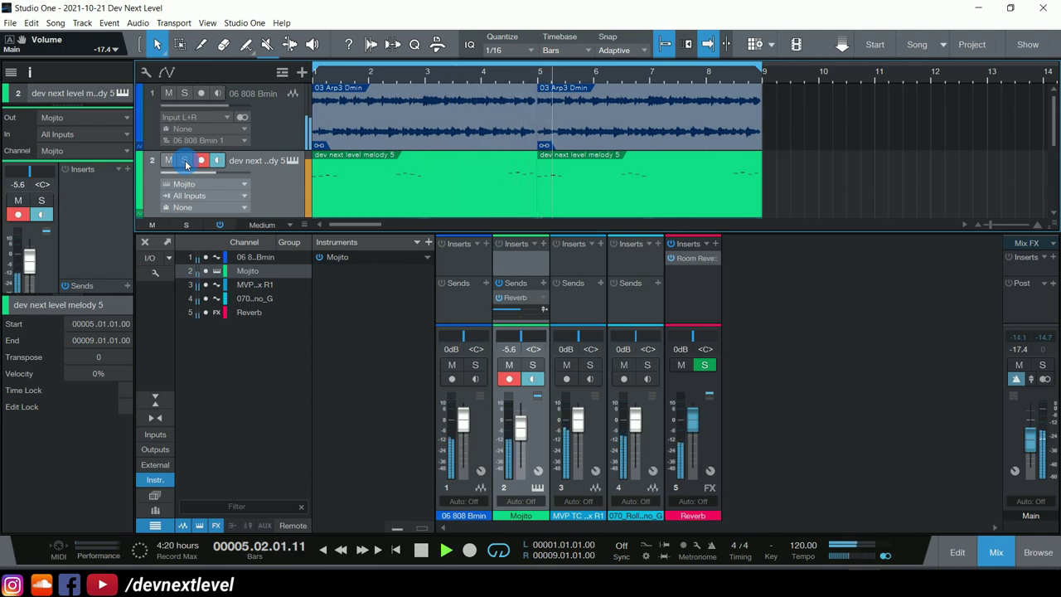
click(184, 160)
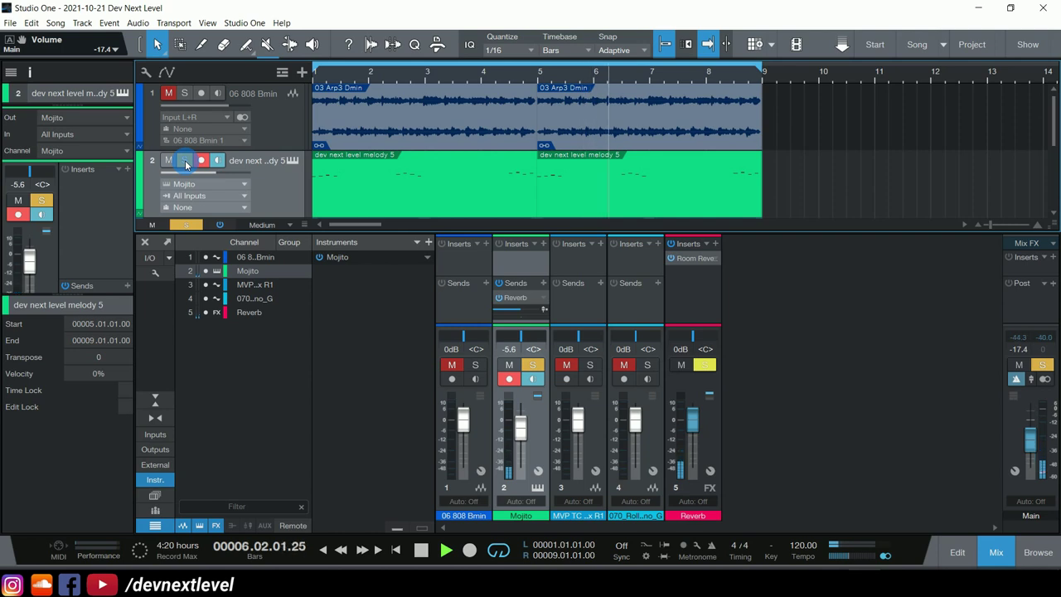
key(space)
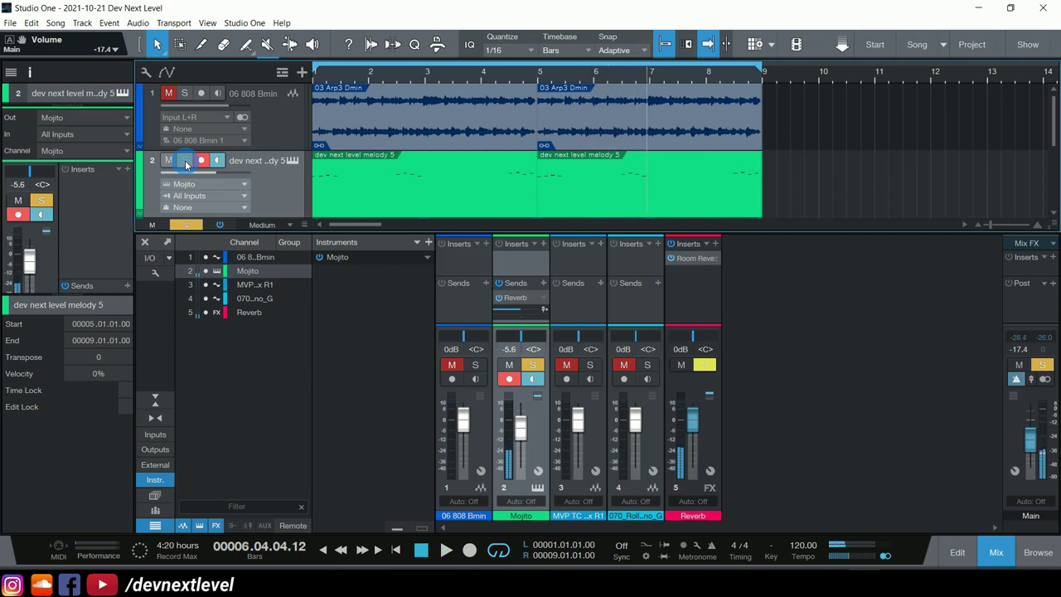
Step: Raise the Reverb send level on the Mojito channel to about -0.4
mouse_move(518, 313)
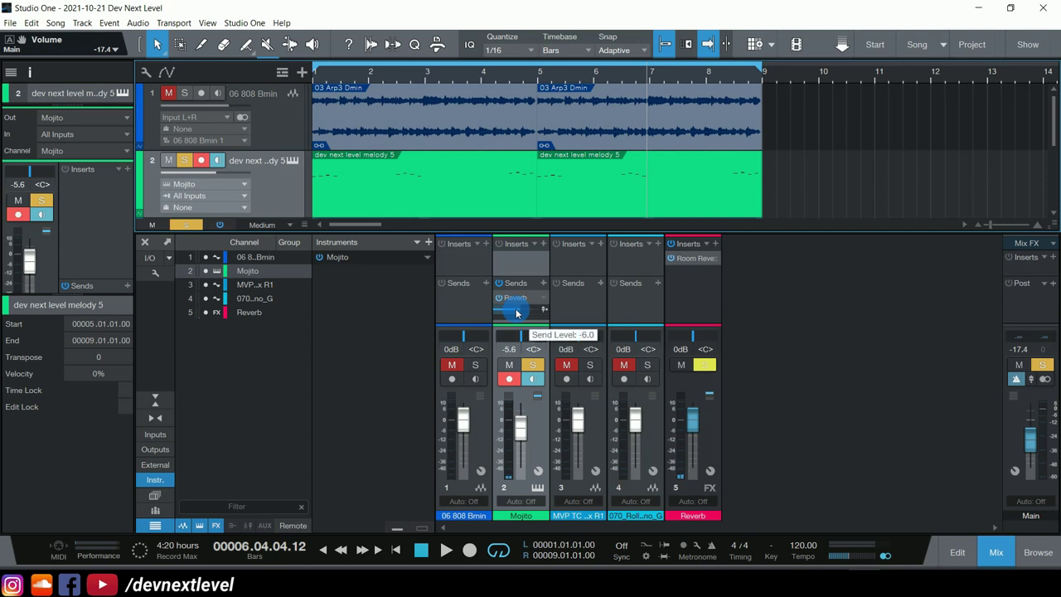
scroll(516, 312, up, 3)
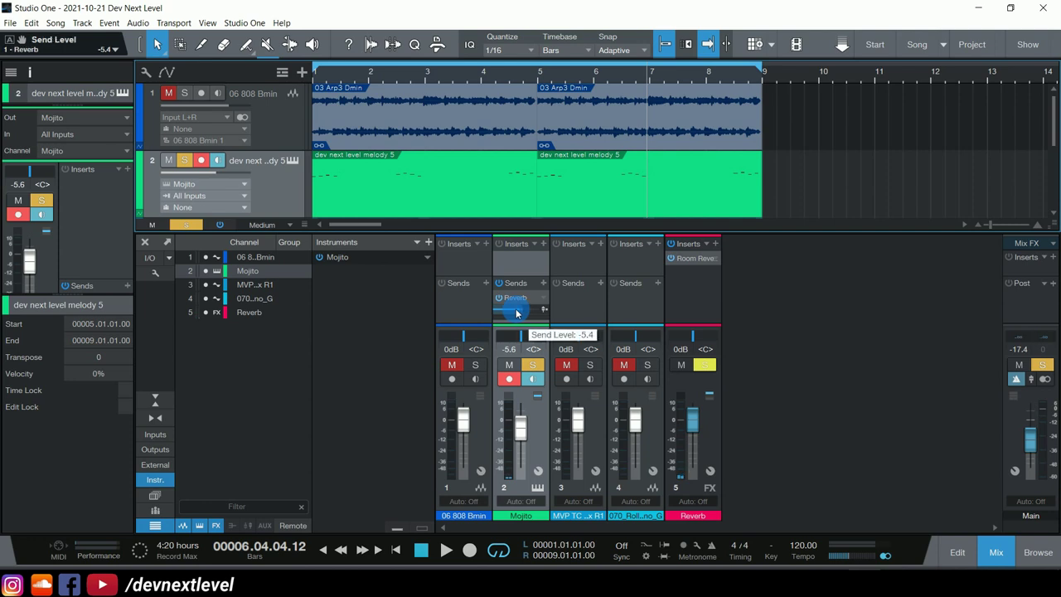
scroll(516, 312, down, 2)
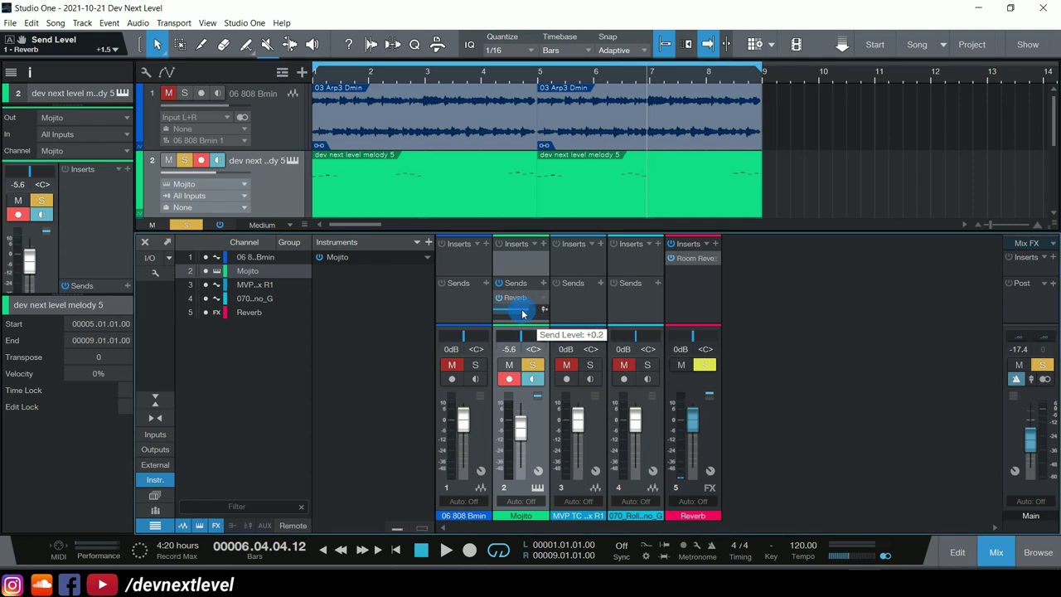
drag(516, 312, 522, 313)
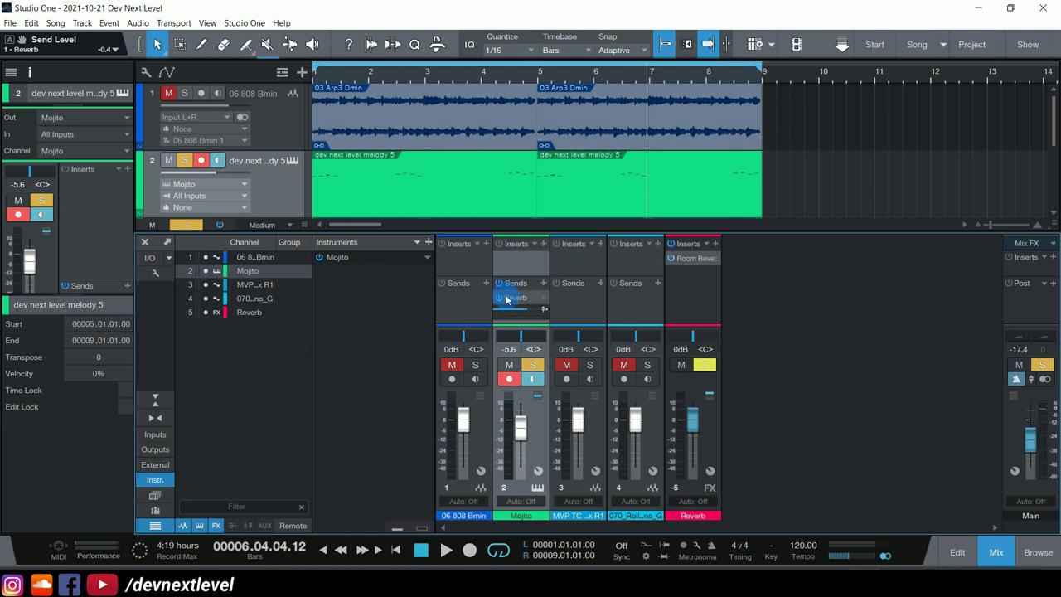
click(696, 292)
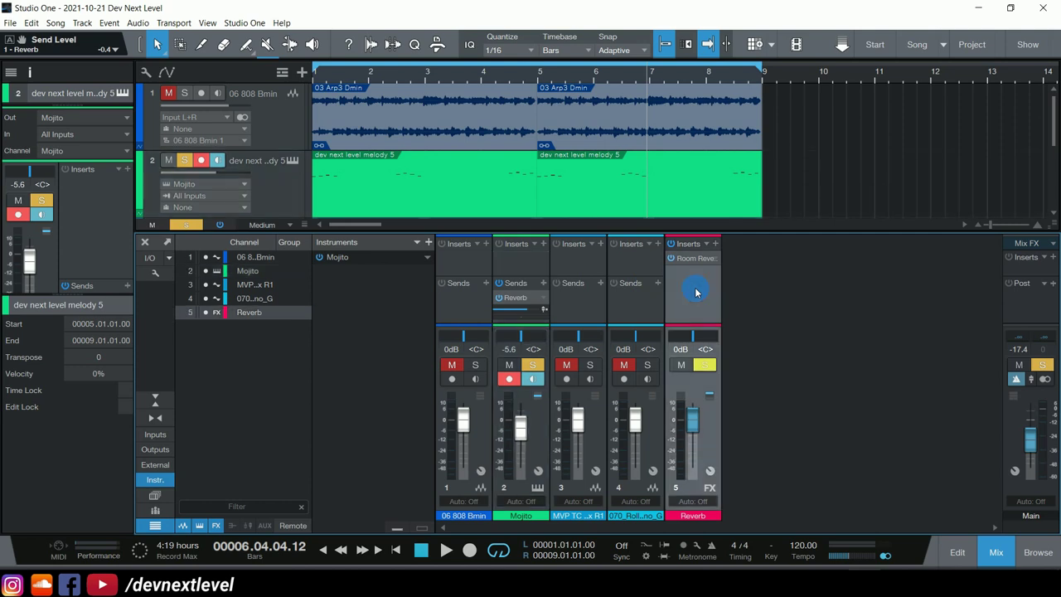
click(713, 245)
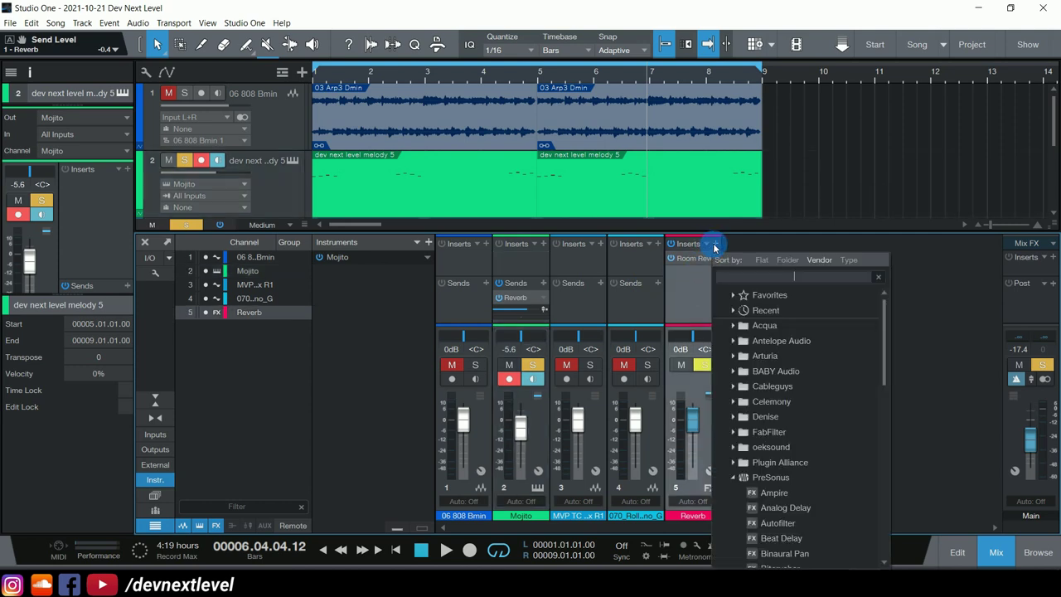
click(689, 290)
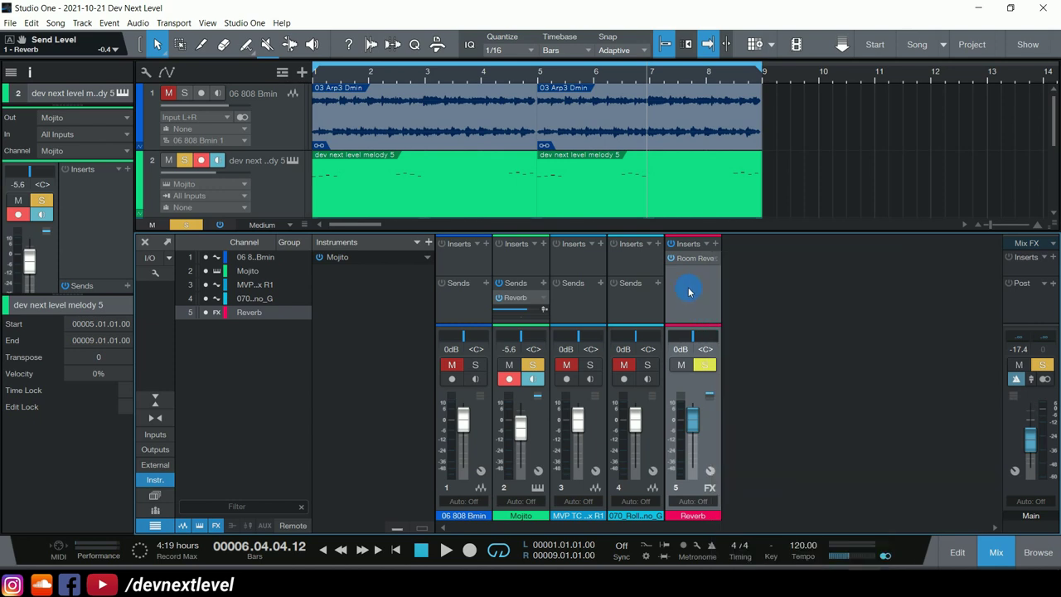
Step: Insert the PreSonus Pro EQ effect after Room Reverb on the Reverb FX channel and place its window so the whole EQ shows
click(1035, 553)
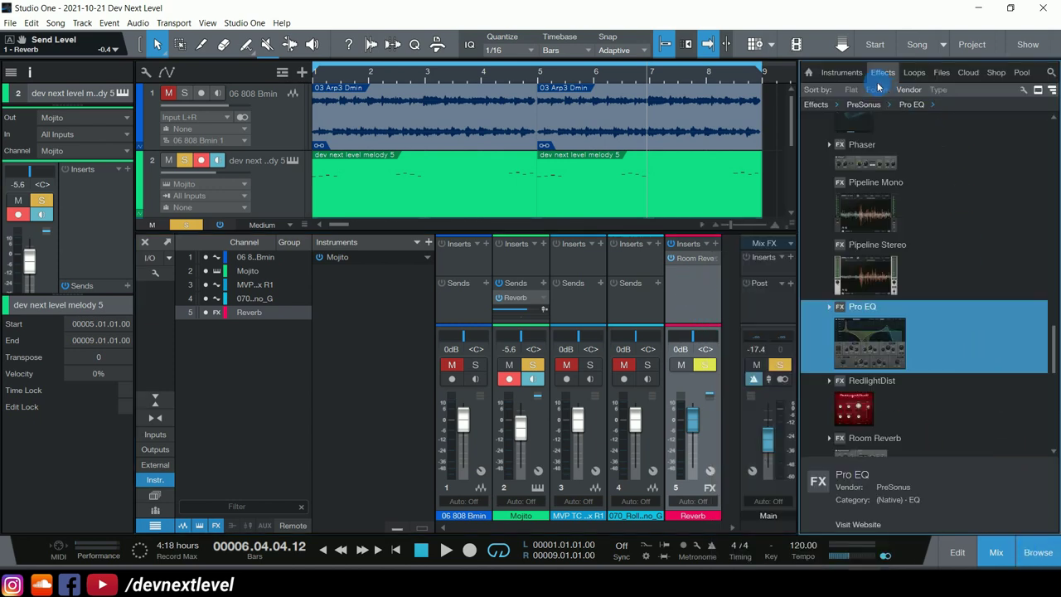
scroll(914, 206, down, 2)
scroll(943, 296, down, 3)
scroll(932, 348, up, 3)
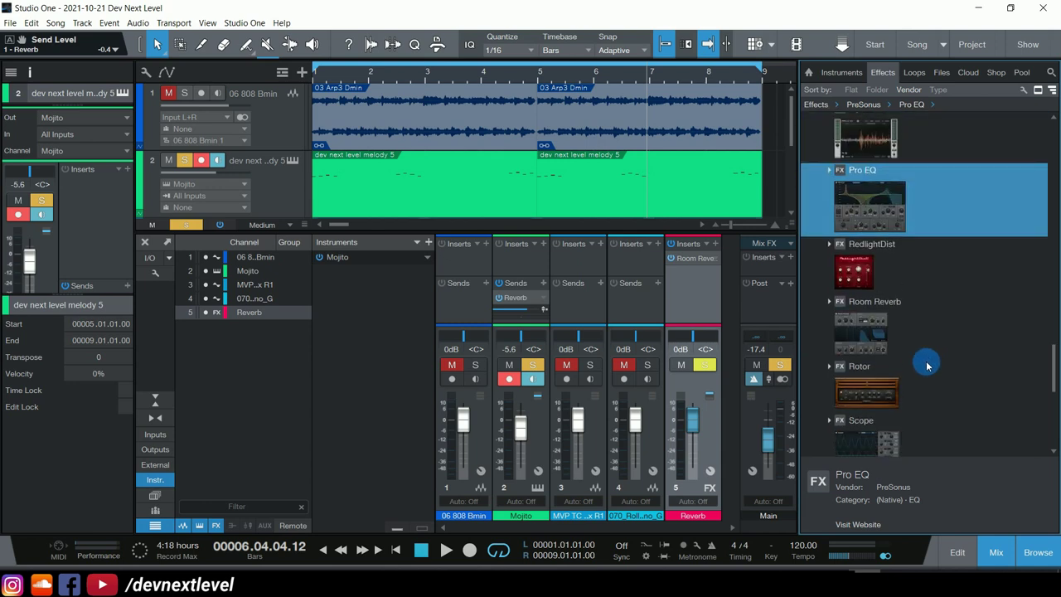
drag(864, 253, 684, 301)
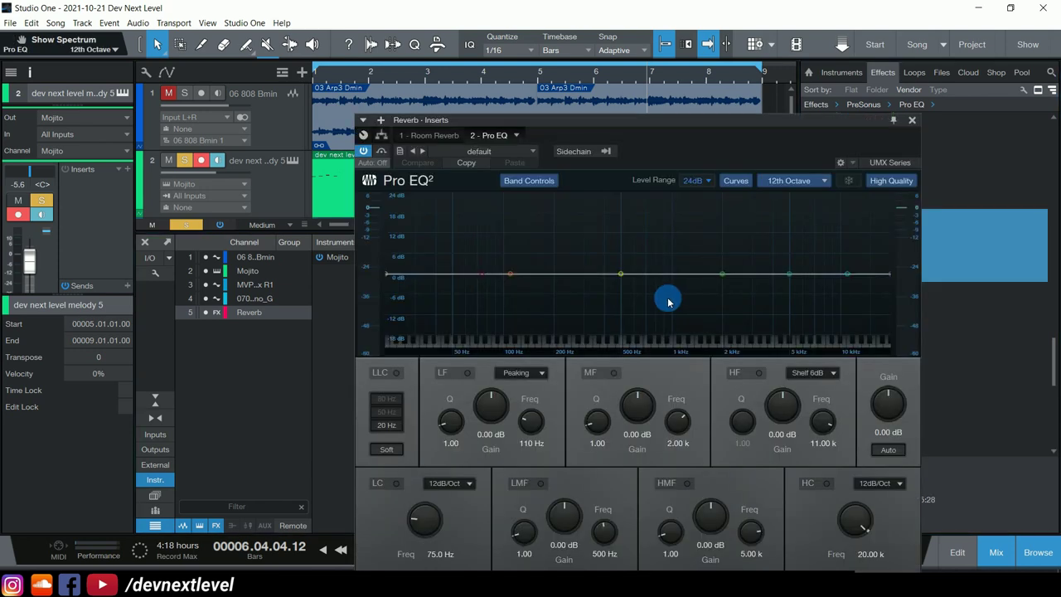
drag(543, 126, 817, 116)
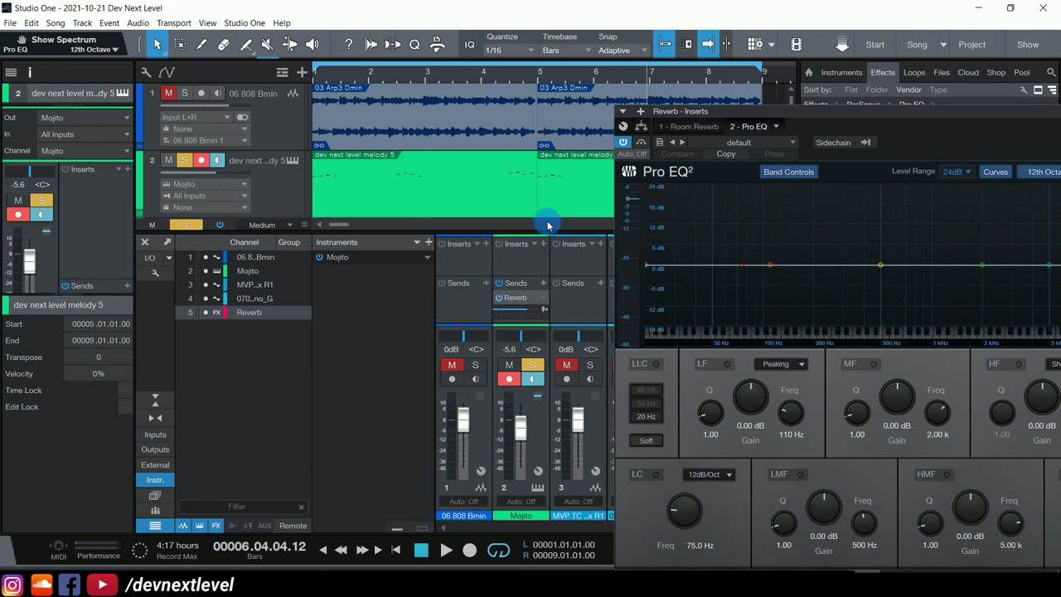
drag(748, 110, 149, 145)
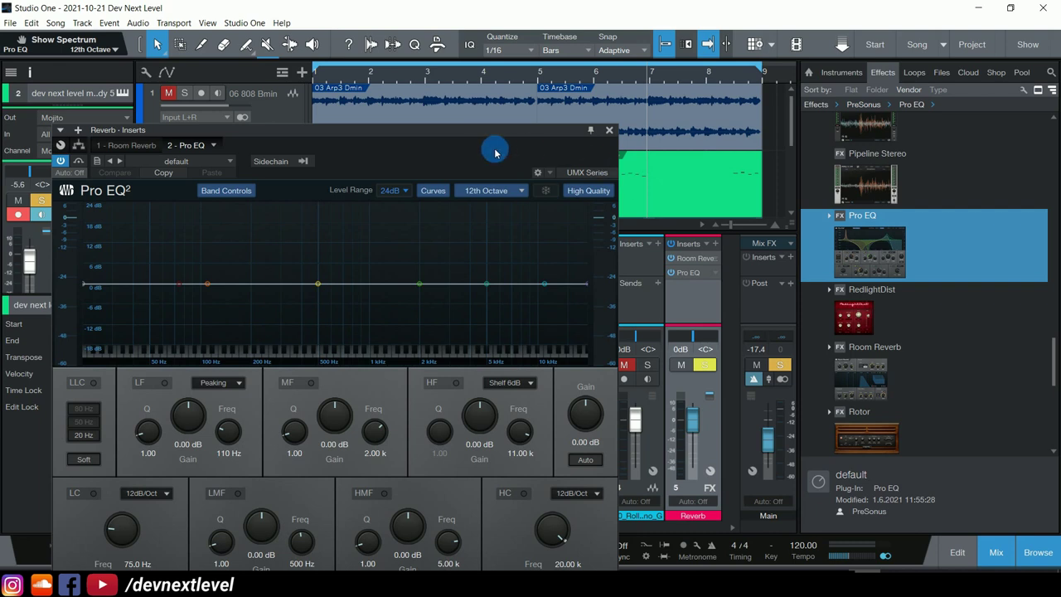
drag(229, 135, 416, 69)
Step: Set Pro EQ to LLC 80 Hz, low cut 359 Hz, LF 133 Hz with Q 0.10, and an HMF boost of 5.55 dB at 4.95 kHz
click(271, 218)
click(271, 219)
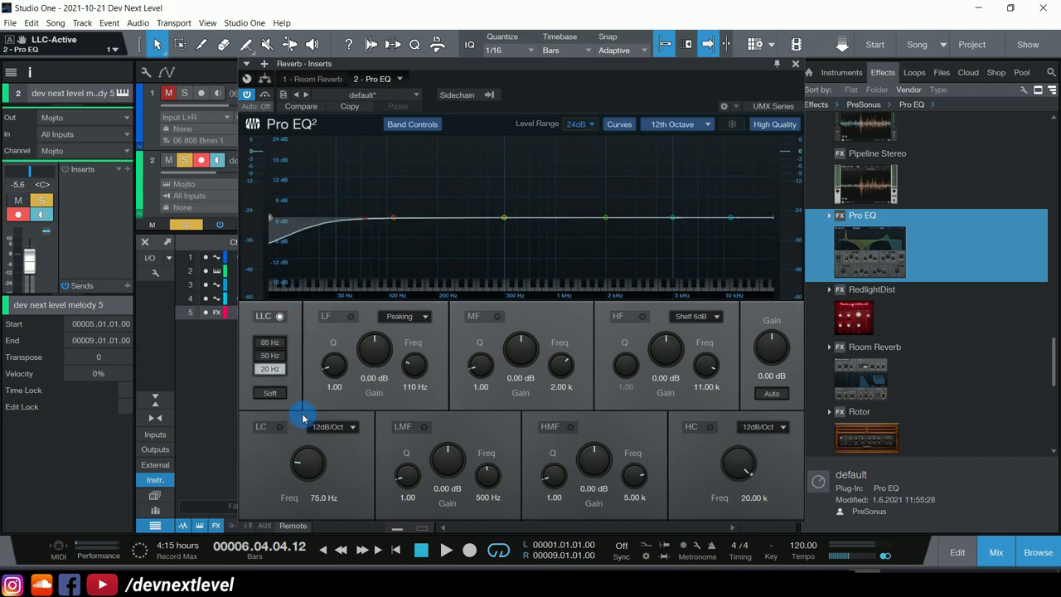
click(269, 341)
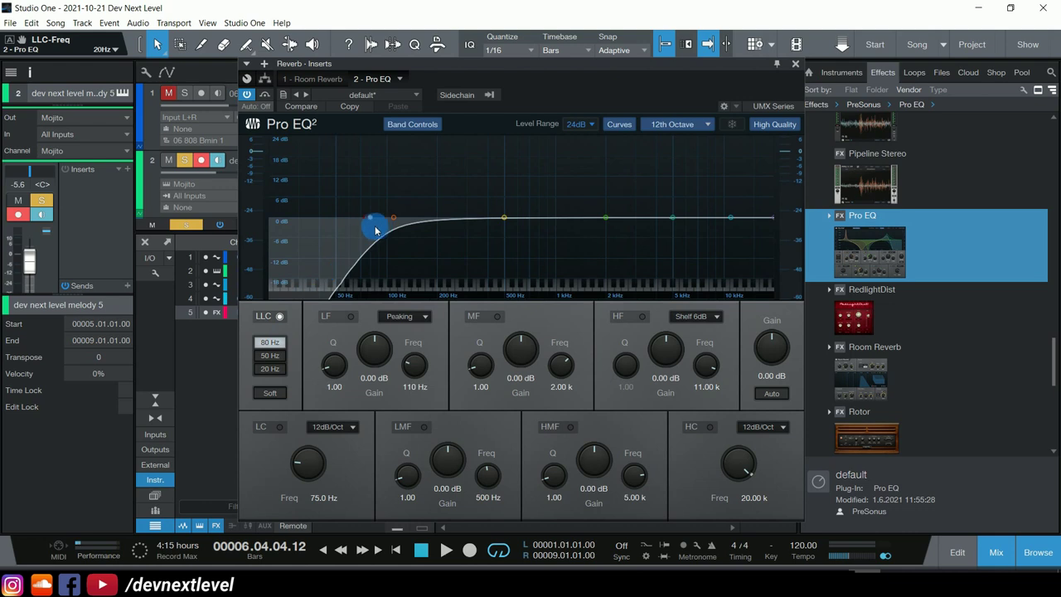
drag(367, 221, 480, 219)
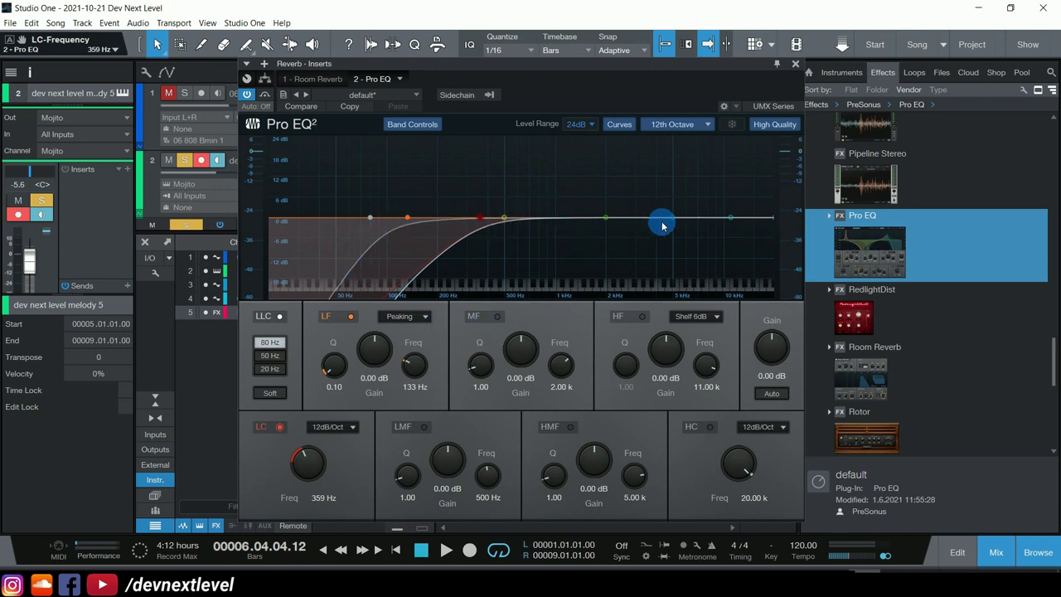
drag(672, 217, 673, 202)
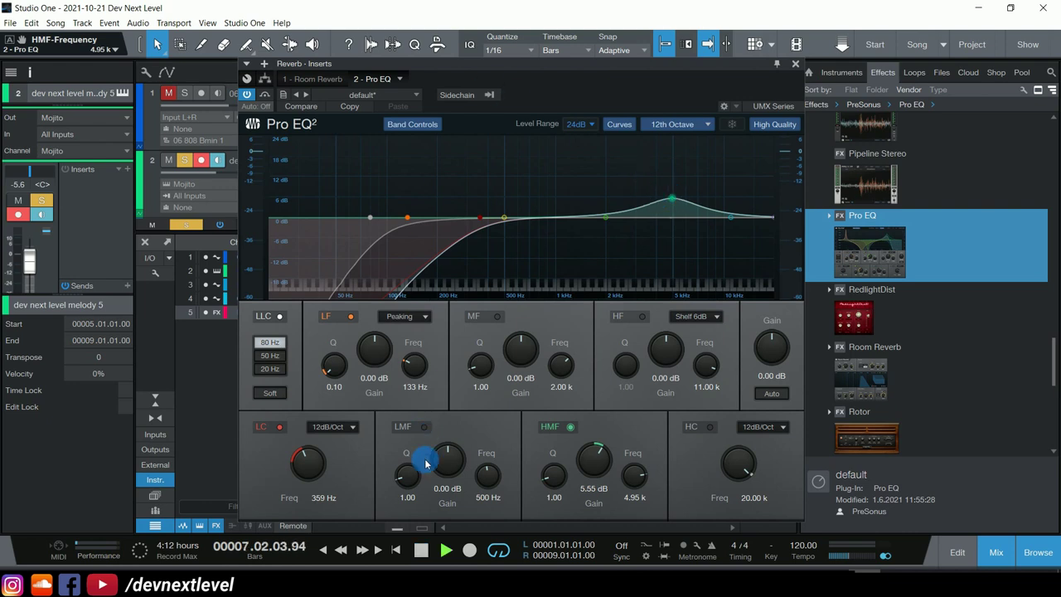
Step: Play the soloed melody through the EQ, set its low cut to 300 Hz, and close the Pro EQ window
click(420, 548)
key(space)
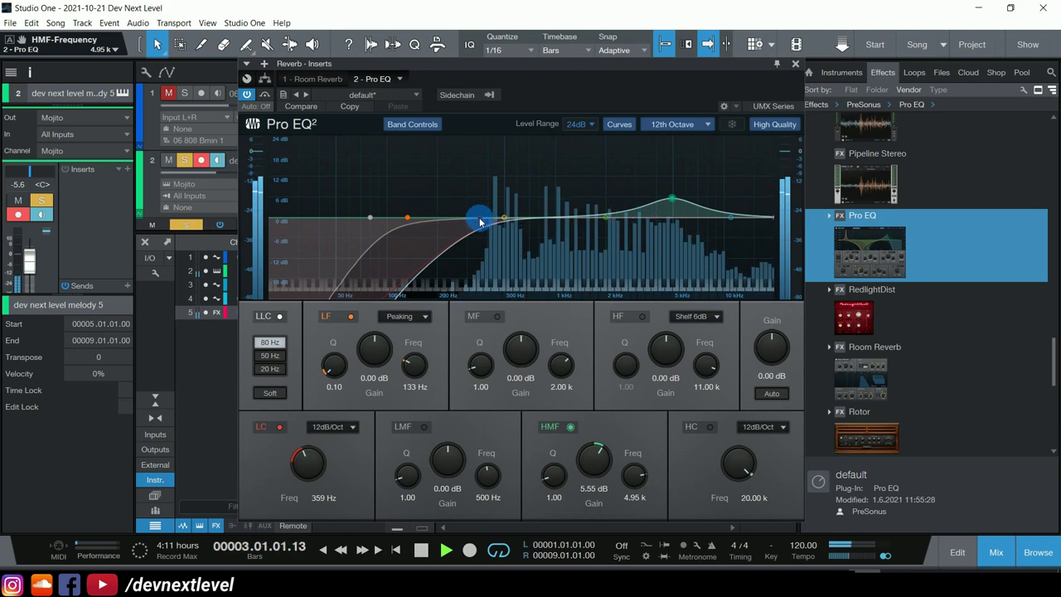
drag(491, 213, 472, 233)
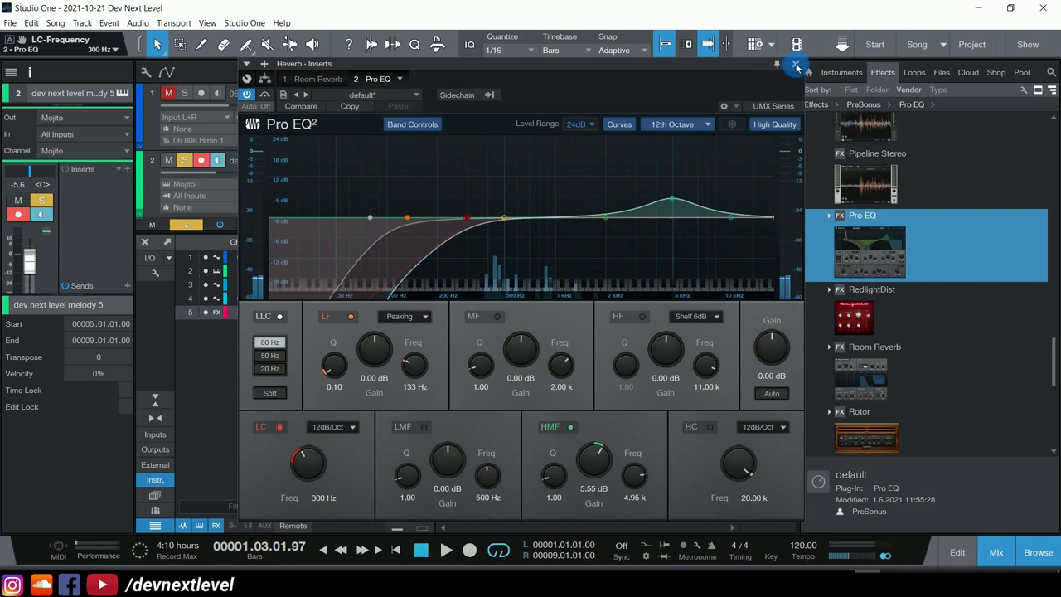
click(793, 66)
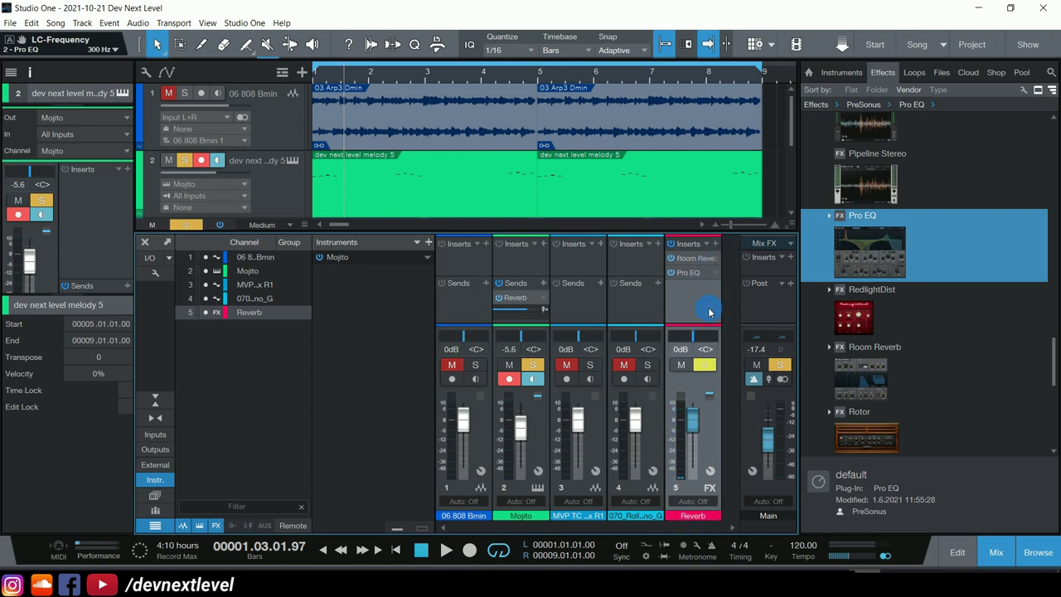
Step: Pan the Reverb FX channel to R20 and set the Reverb send level on the Mojito channel to -1.7
drag(702, 341, 703, 336)
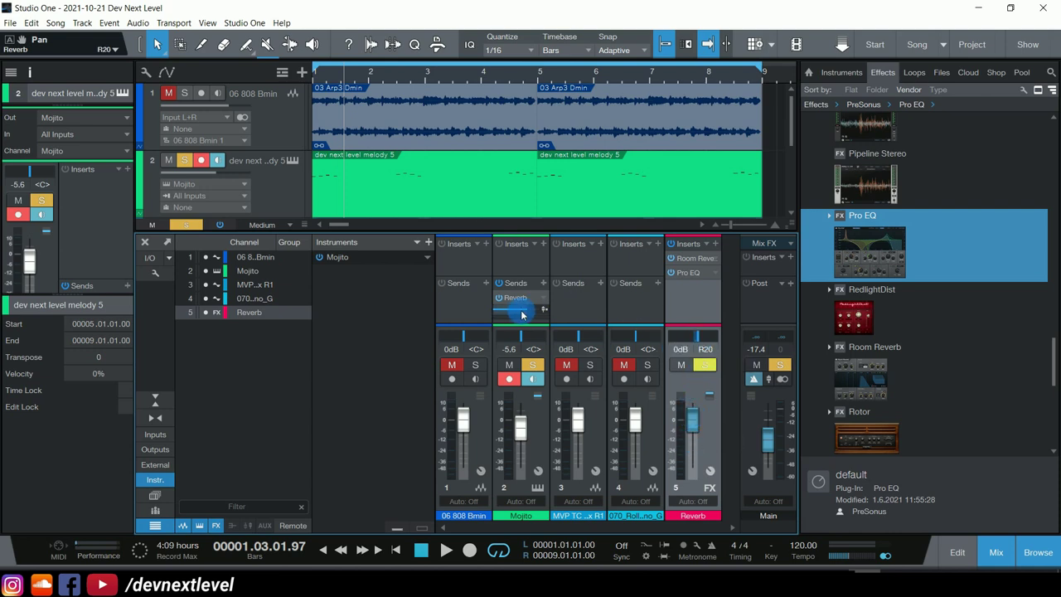
mouse_move(533, 332)
mouse_down()
mouse_move(530, 312)
mouse_move(511, 321)
mouse_move(534, 322)
mouse_move(512, 322)
mouse_move(522, 321)
mouse_up()
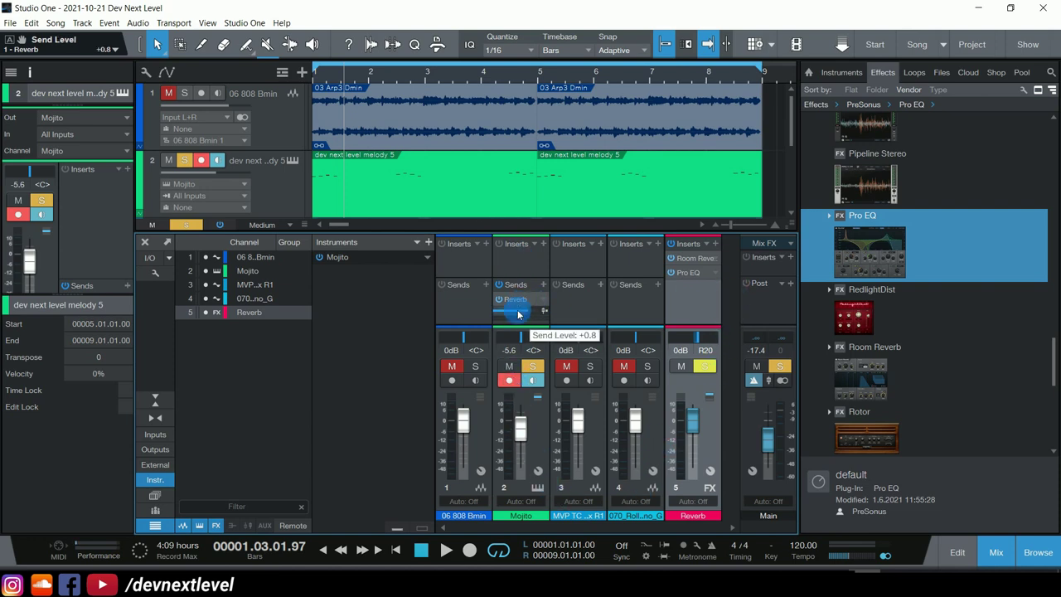
scroll(519, 313, up, 3)
scroll(518, 313, down, 5)
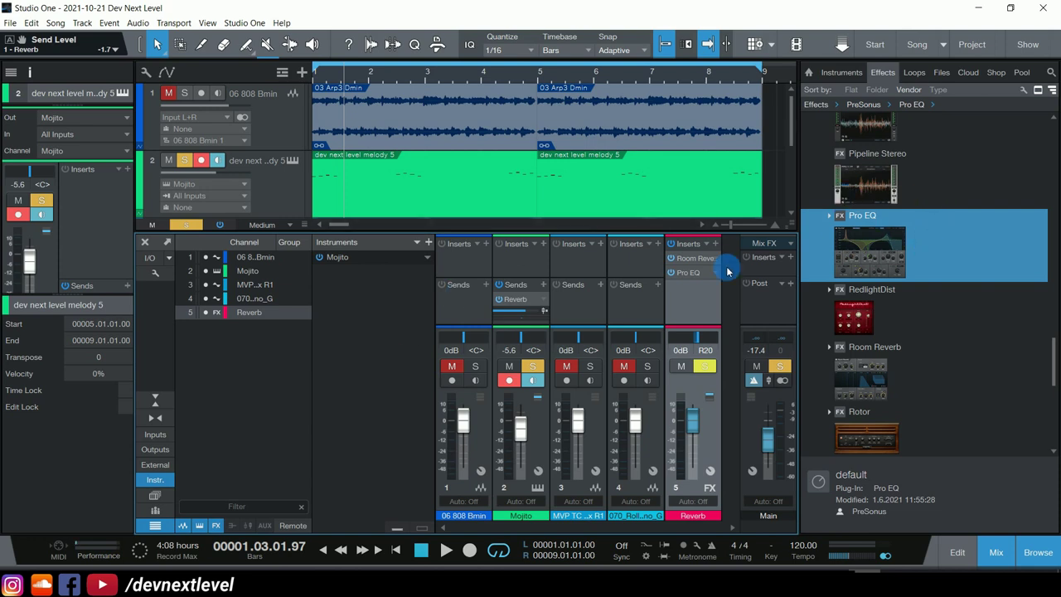
Step: Remove the Reverb FX channel from the mixer
right_click(734, 310)
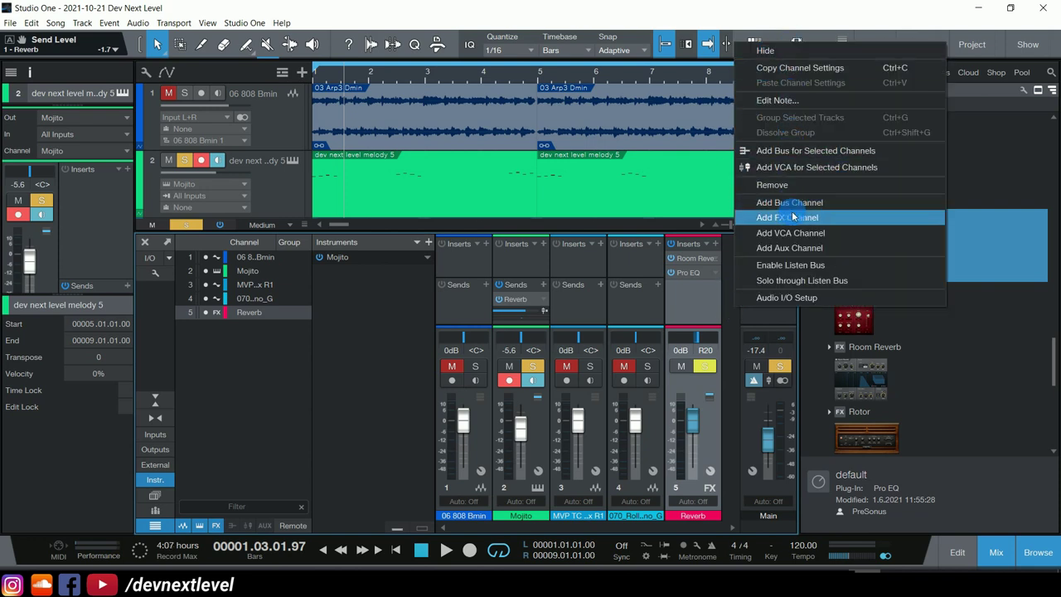
click(708, 308)
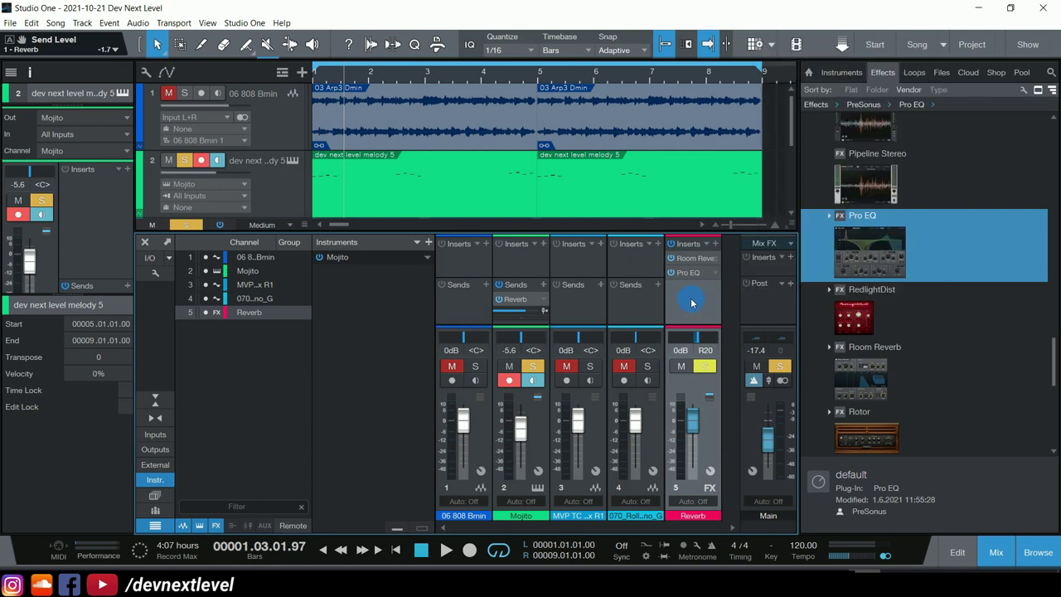
right_click(692, 305)
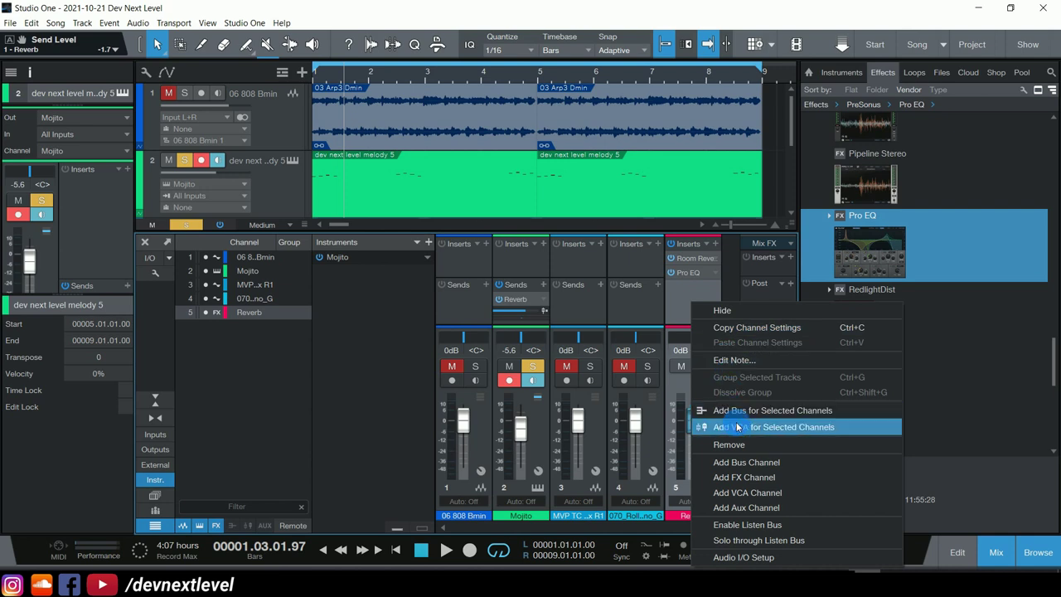
click(739, 447)
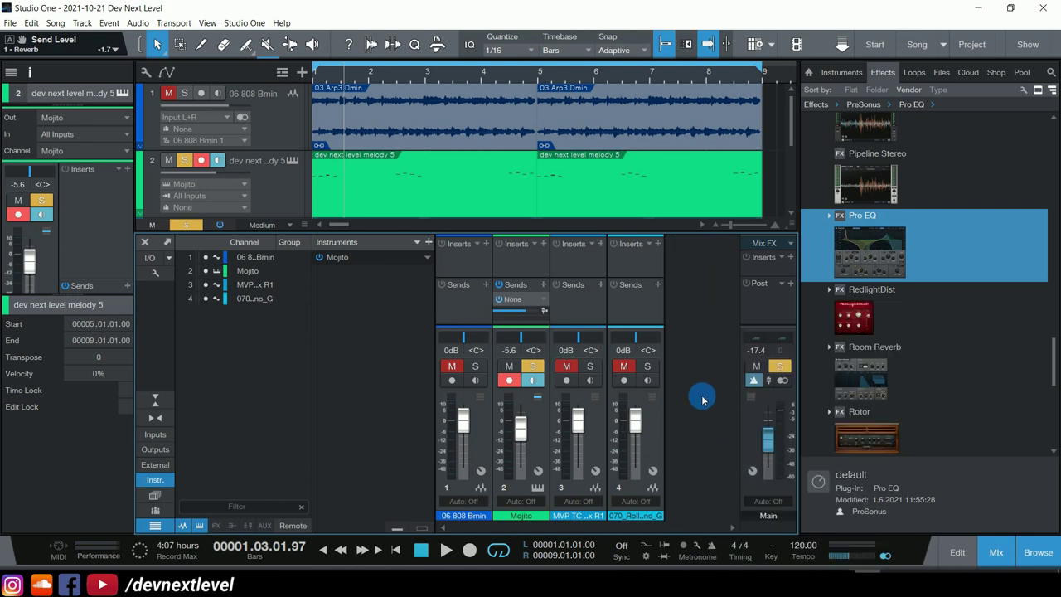
Step: Dismiss the add-send options on the Mojito channel and switch off its sends
click(542, 286)
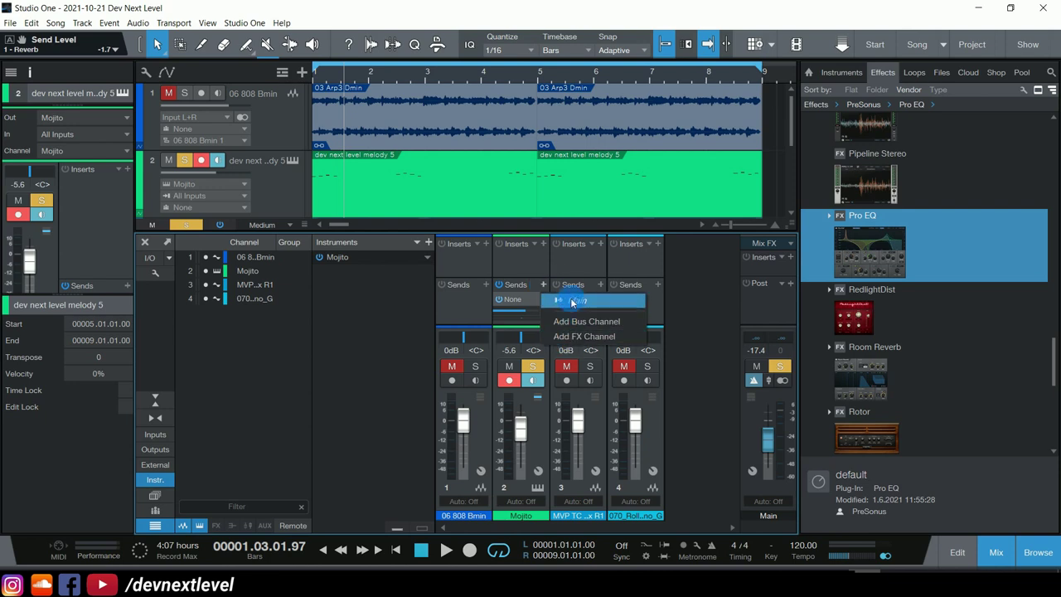
click(532, 272)
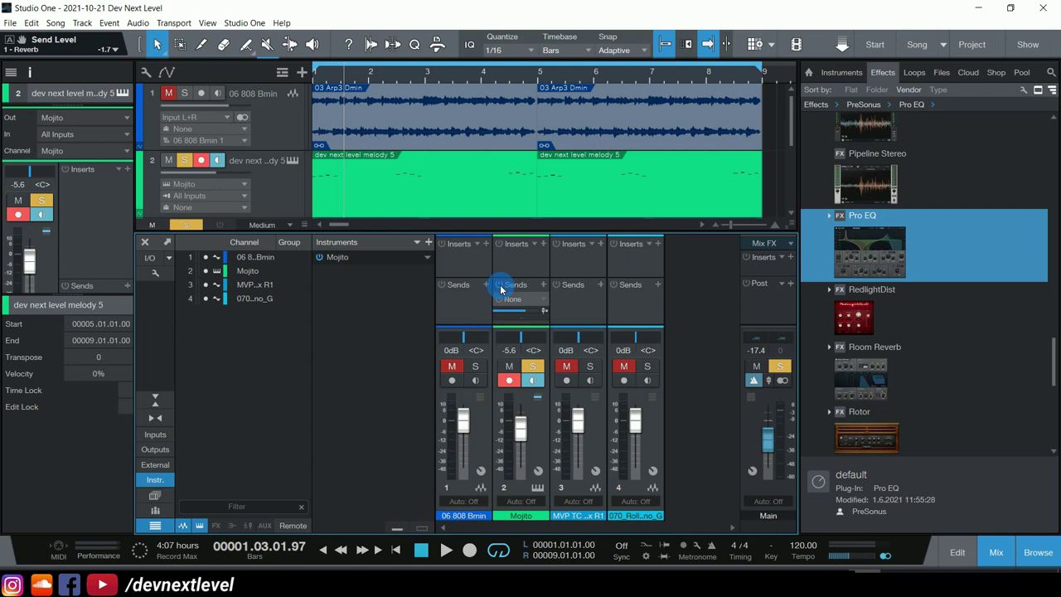